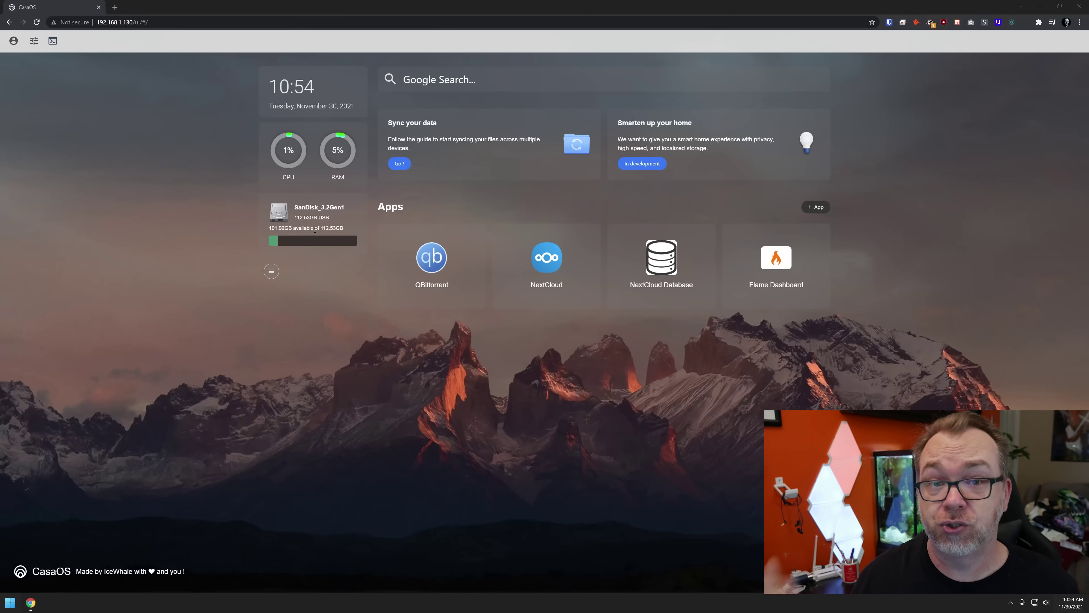
- Turn the Time widget off in the dashboard's Widgets Settings
left_click(315, 230)
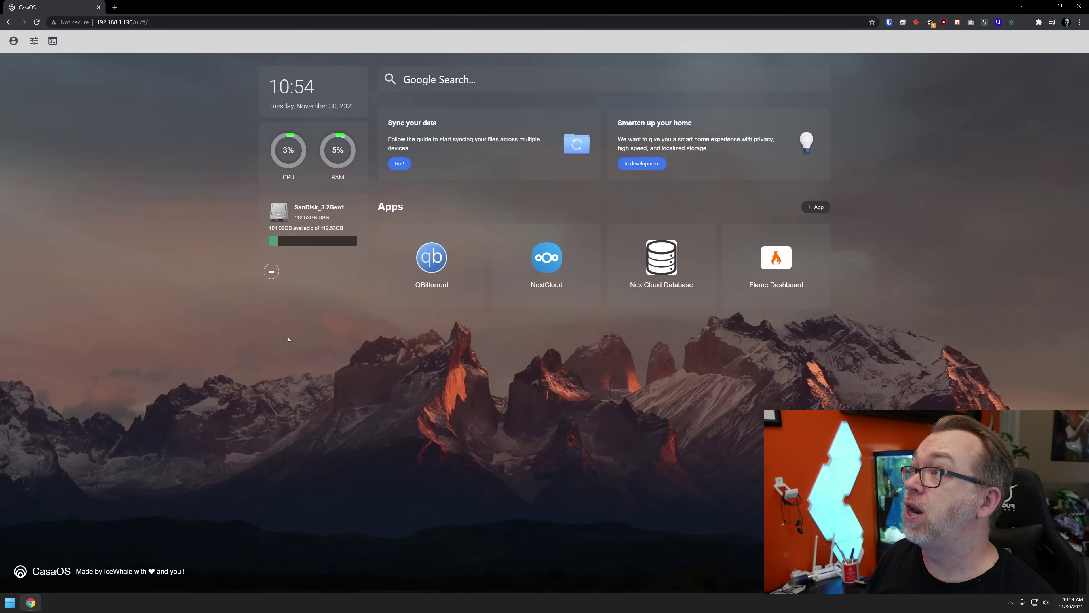
left_click(268, 271)
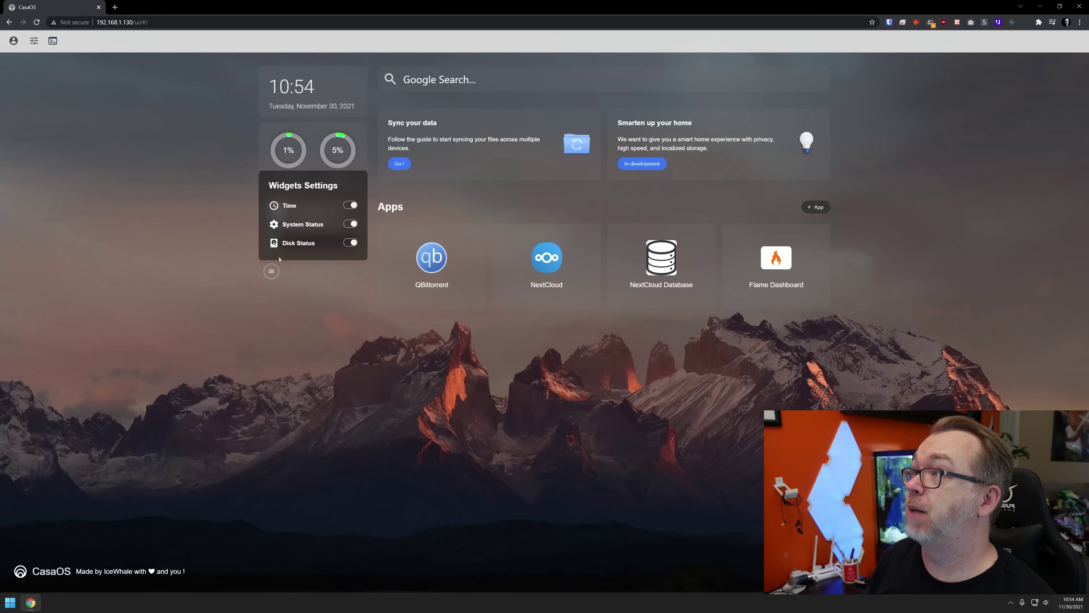
left_click(350, 206)
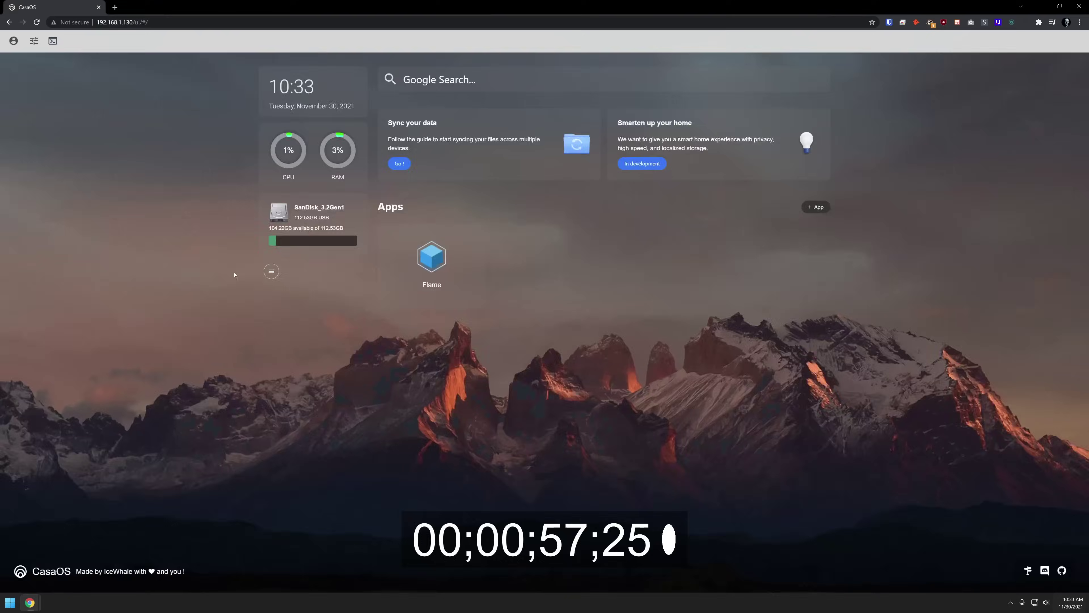
- Custom-install the yobancdb MariaDB app from its imported app file
left_click(815, 206)
left_click(640, 79)
left_click(487, 264)
left_click(648, 381)
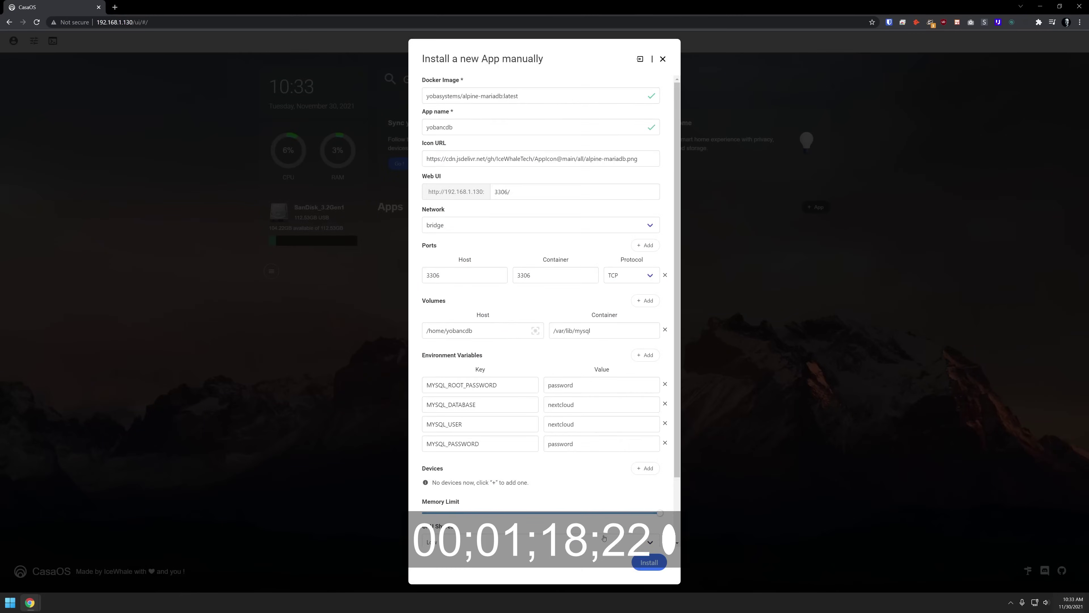
left_click(646, 561)
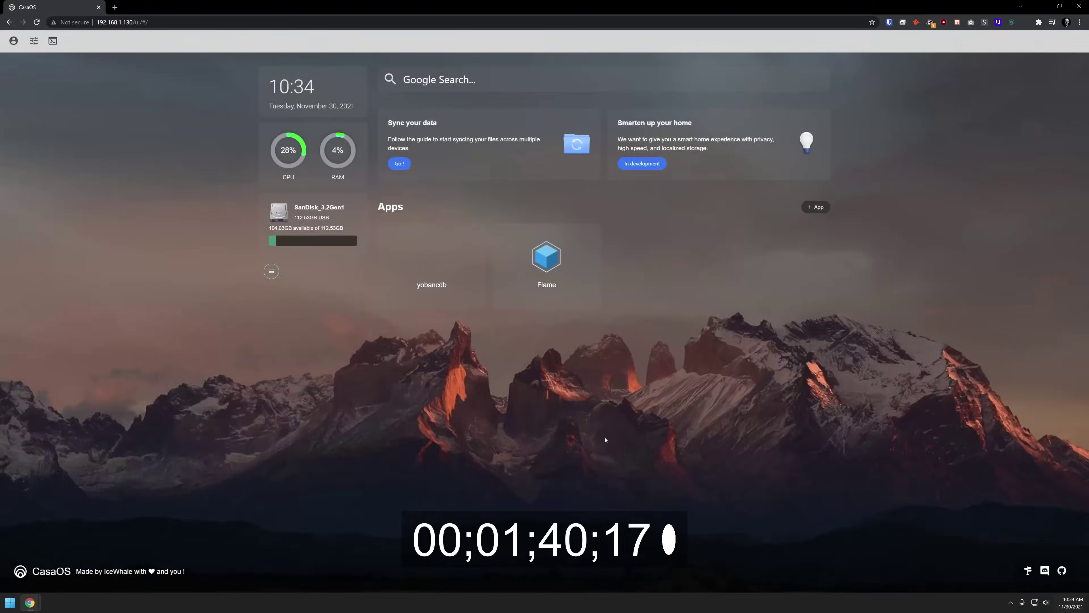
- Custom-install nextcloud from its imported app file
left_click(816, 207)
left_click(640, 79)
left_click(487, 261)
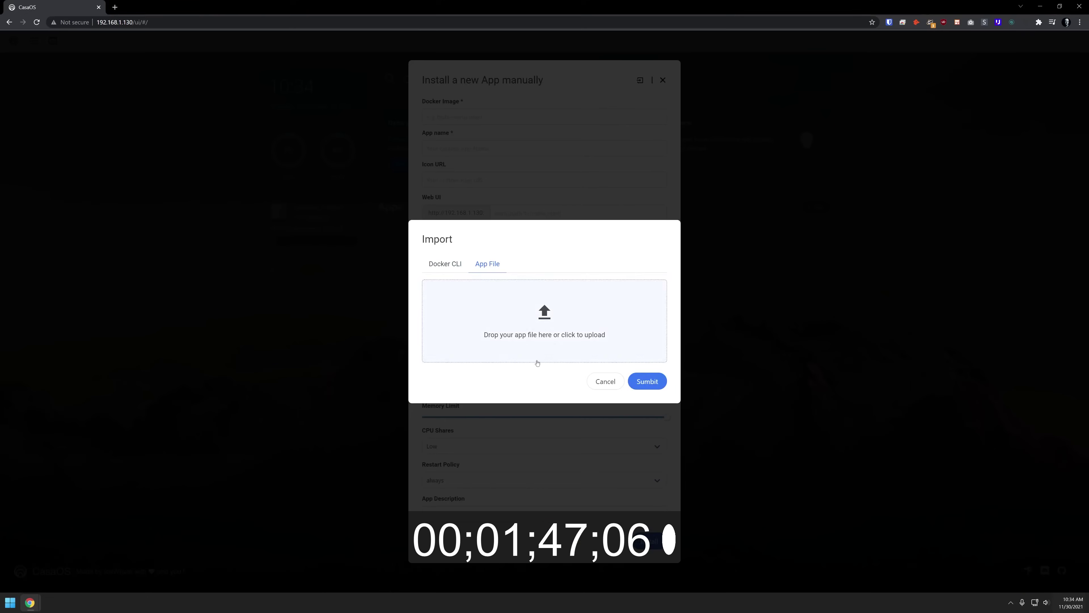
left_click(647, 380)
left_click(652, 563)
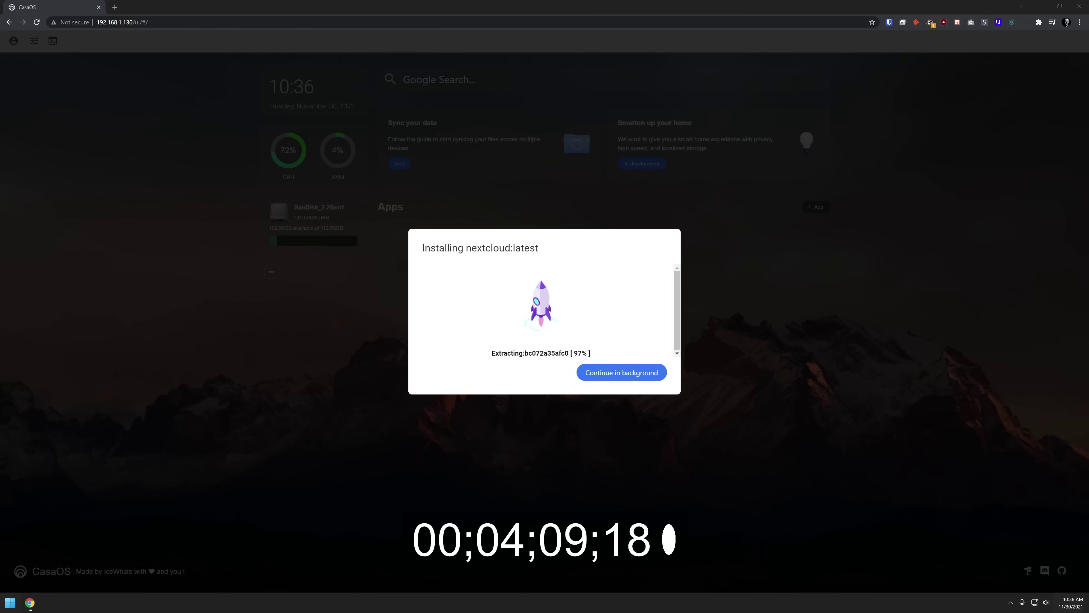
- Open nextcloud from the dashboard and submit the admin account form with a username
key("ctrl+w")
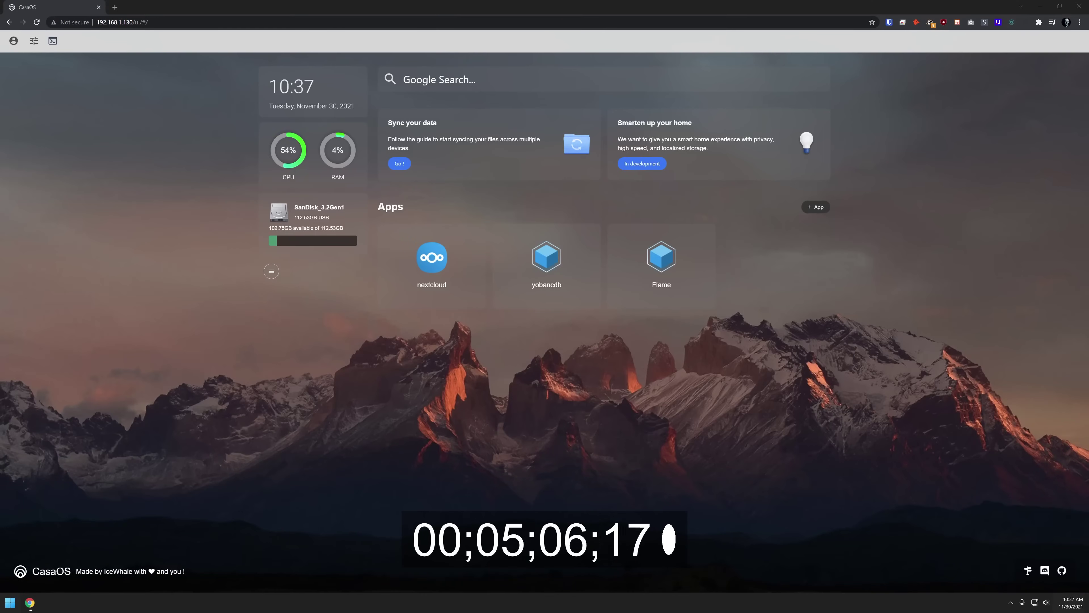
left_click(431, 258)
type("dbtech")
left_click(545, 309)
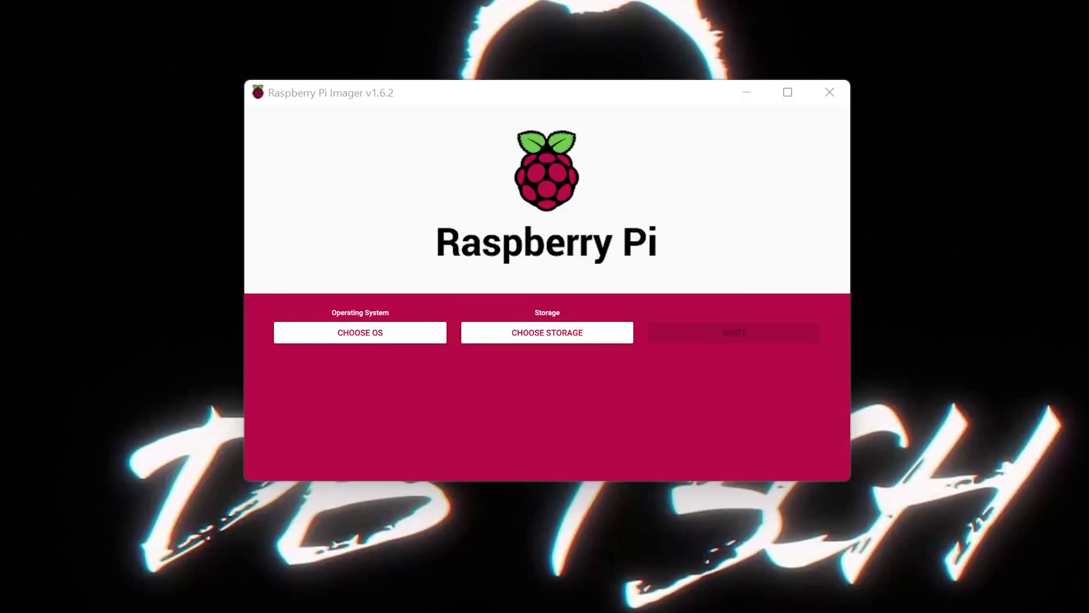
- Select Raspberry Pi OS (32-bit) from the operating system list
left_click(426, 340)
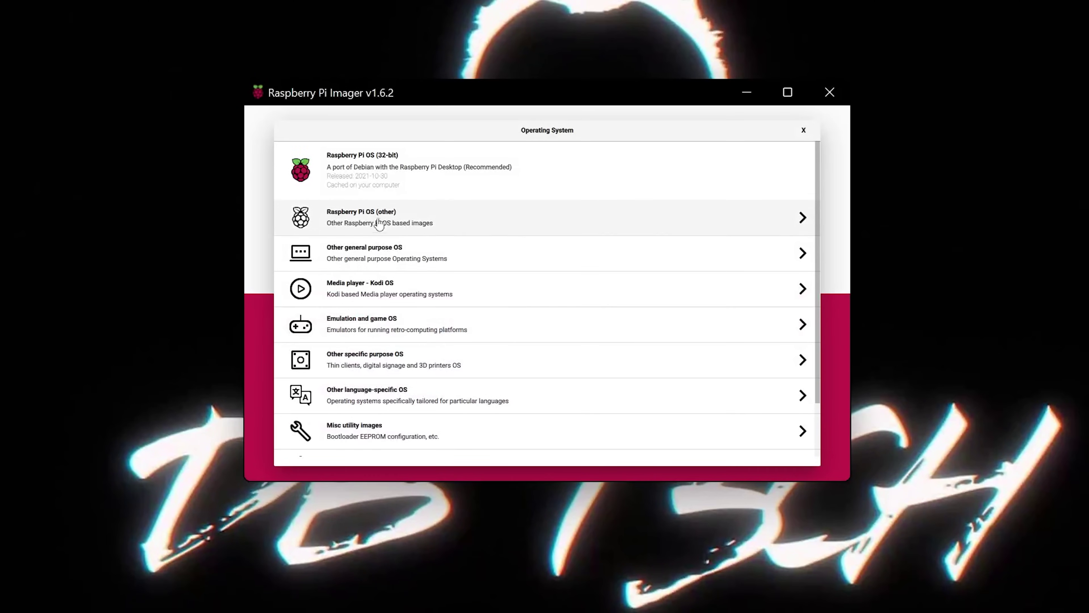
left_click(380, 171)
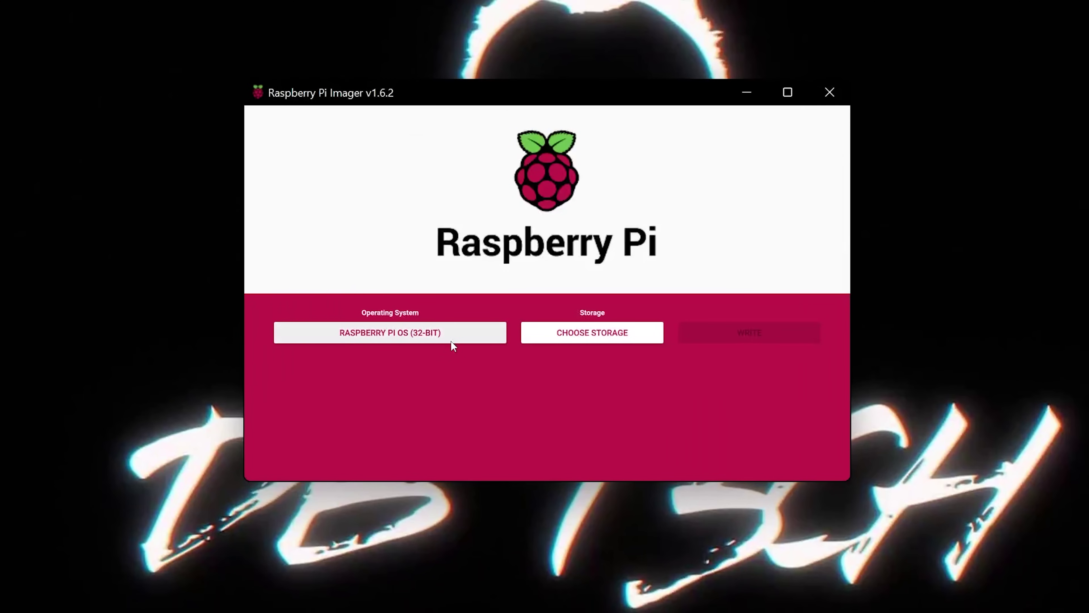
- In advanced options, set hostname casaos and enable SSH with password authentication
key("ctrl+shift+x")
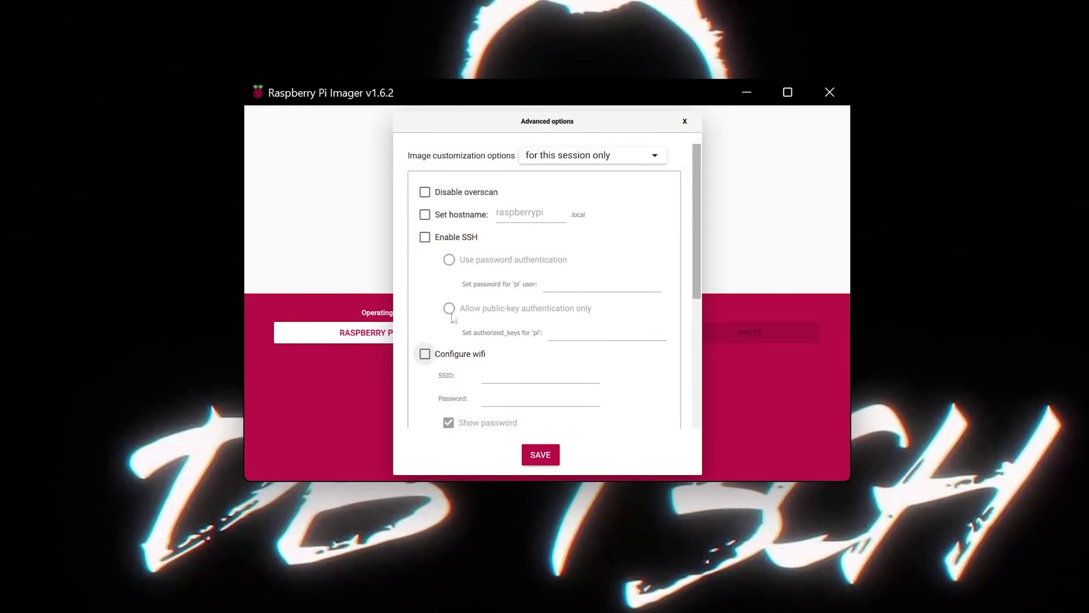
left_click(453, 217)
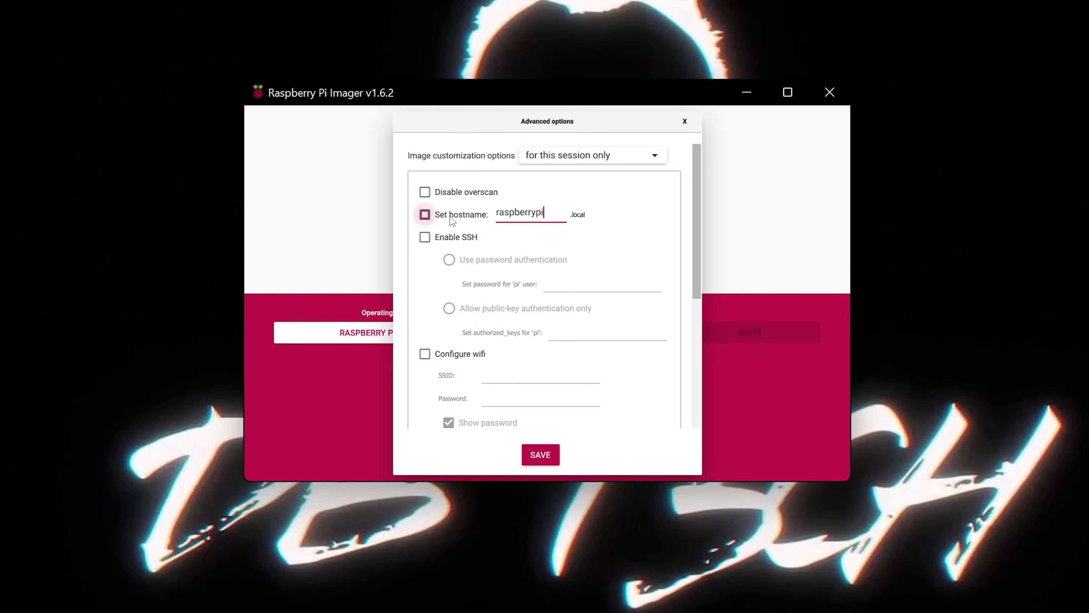
double_click(512, 213)
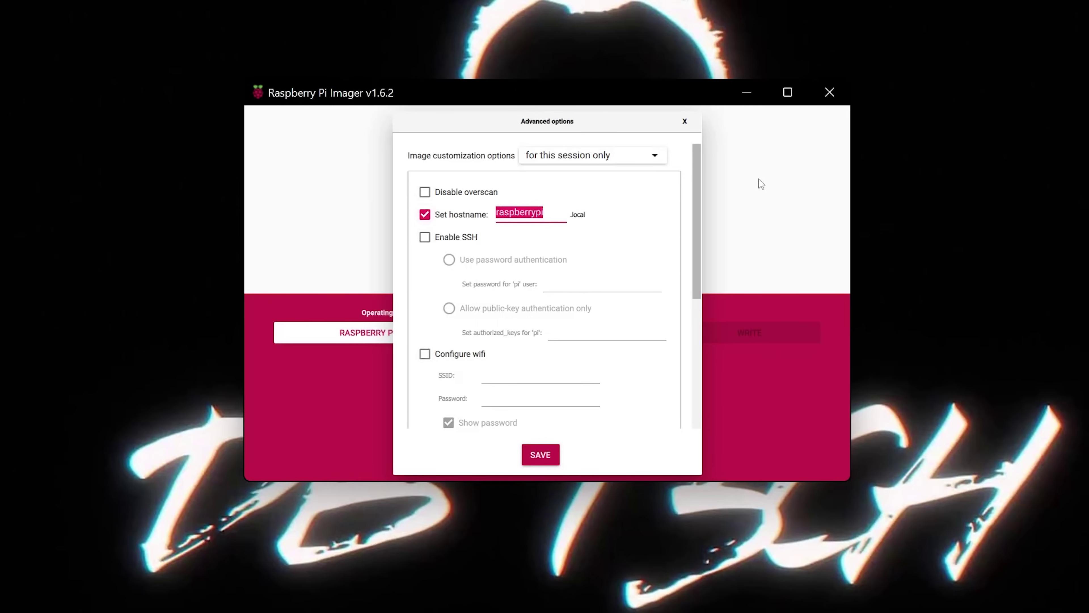
type("casaos")
left_click(458, 239)
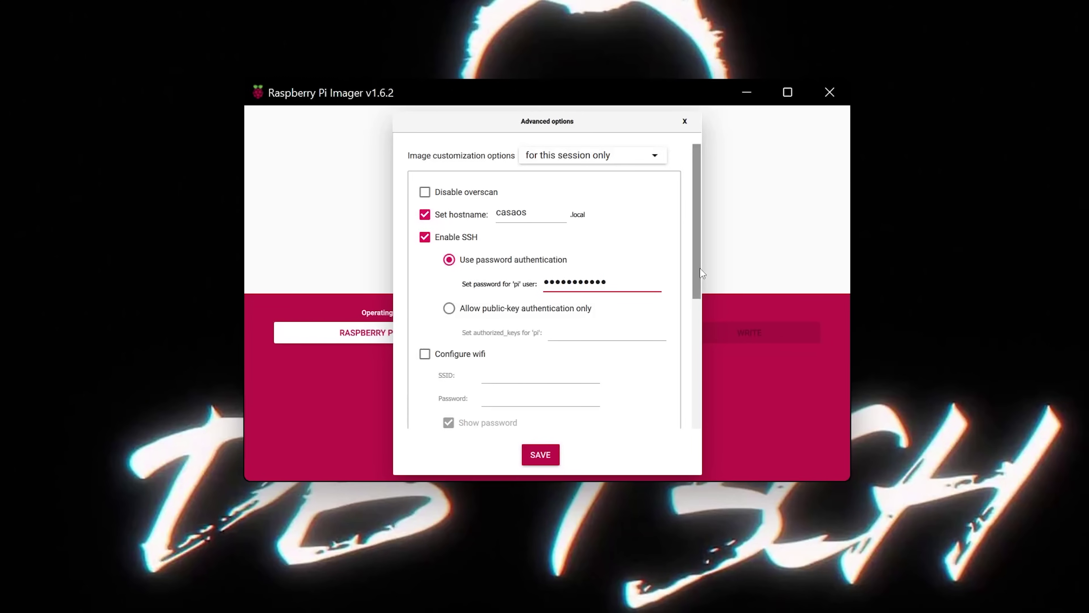
- Enable locale settings (America/Denver, us keyboard) and skip the first-run wizard
left_click_drag(700, 270, 700, 340)
left_click(424, 337)
left_click_drag(700, 333, 698, 390)
left_click(498, 307)
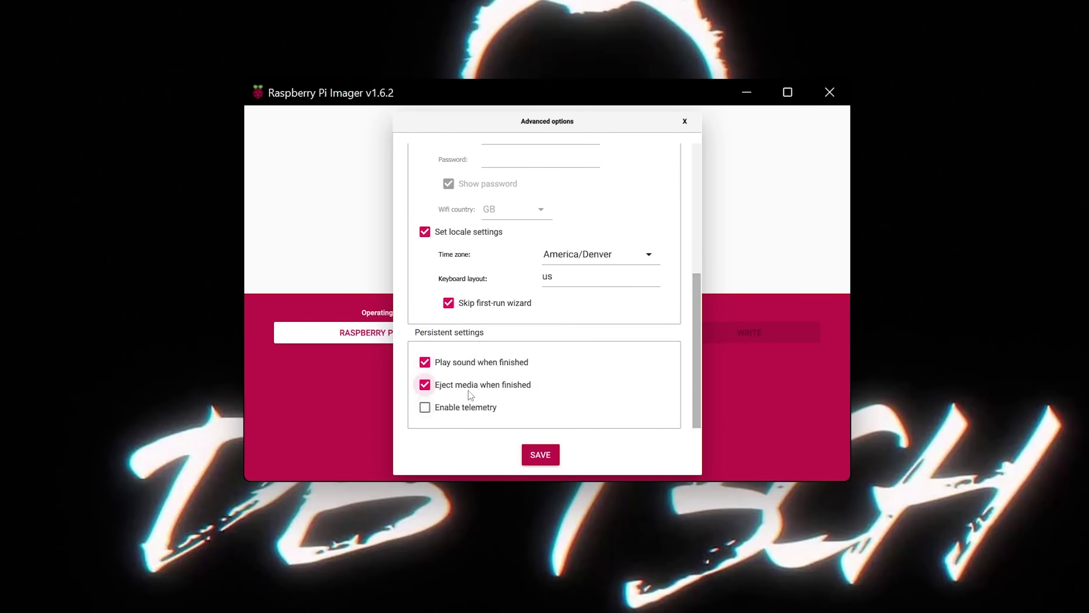
left_click(537, 454)
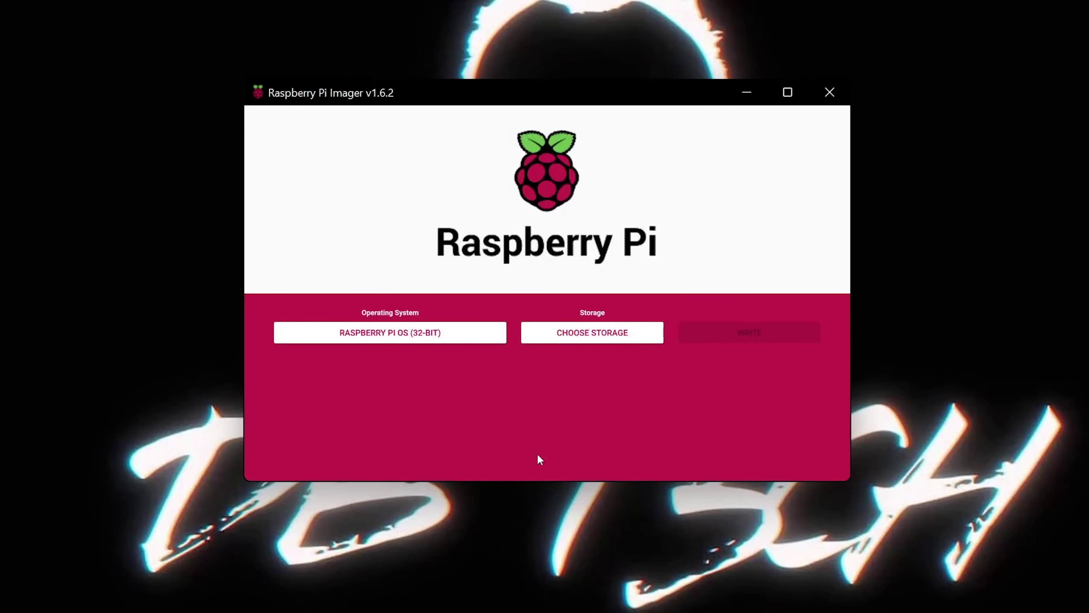
left_click(580, 336)
left_click(472, 172)
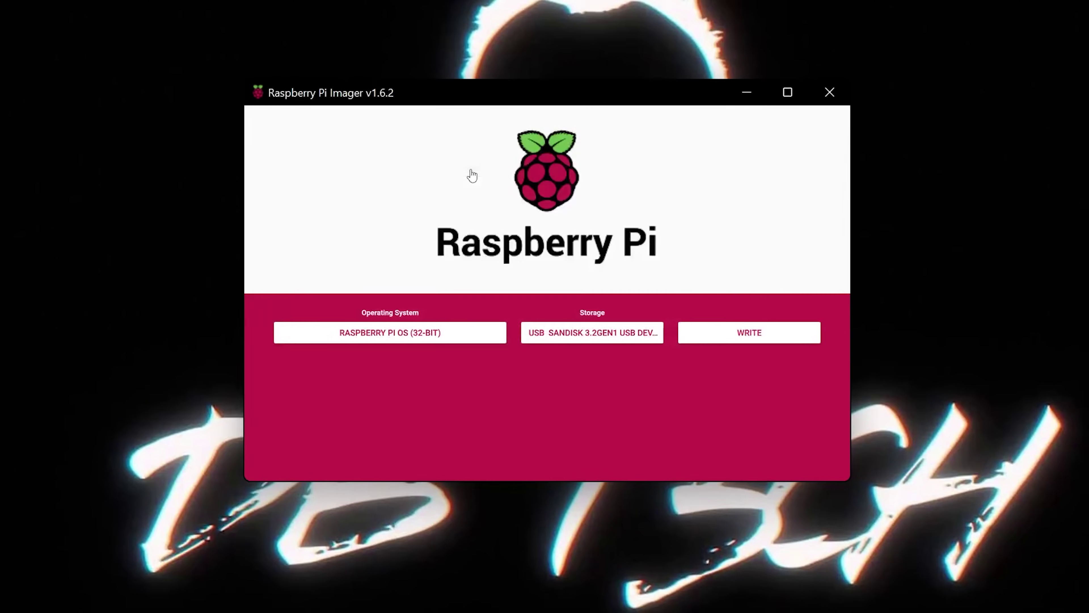
left_click(719, 342)
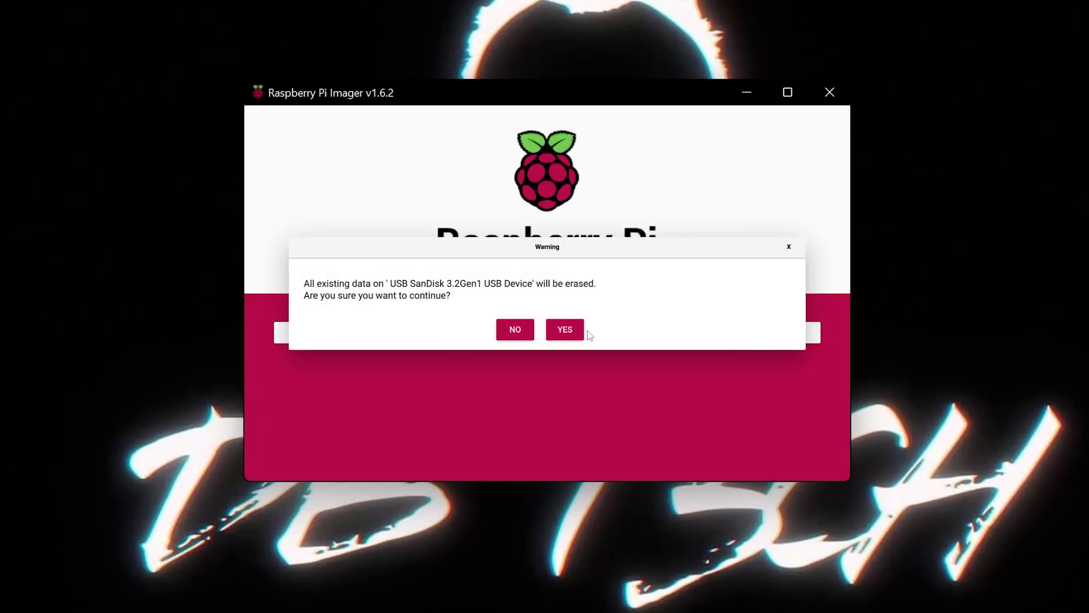
left_click(569, 330)
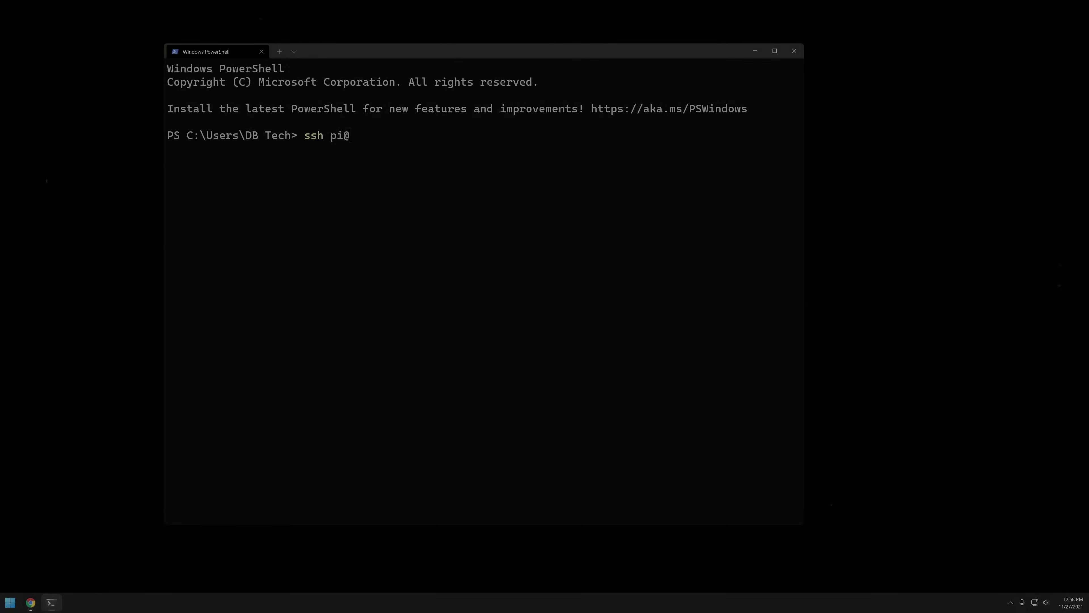
type("192.168.1.130")
key("Return")
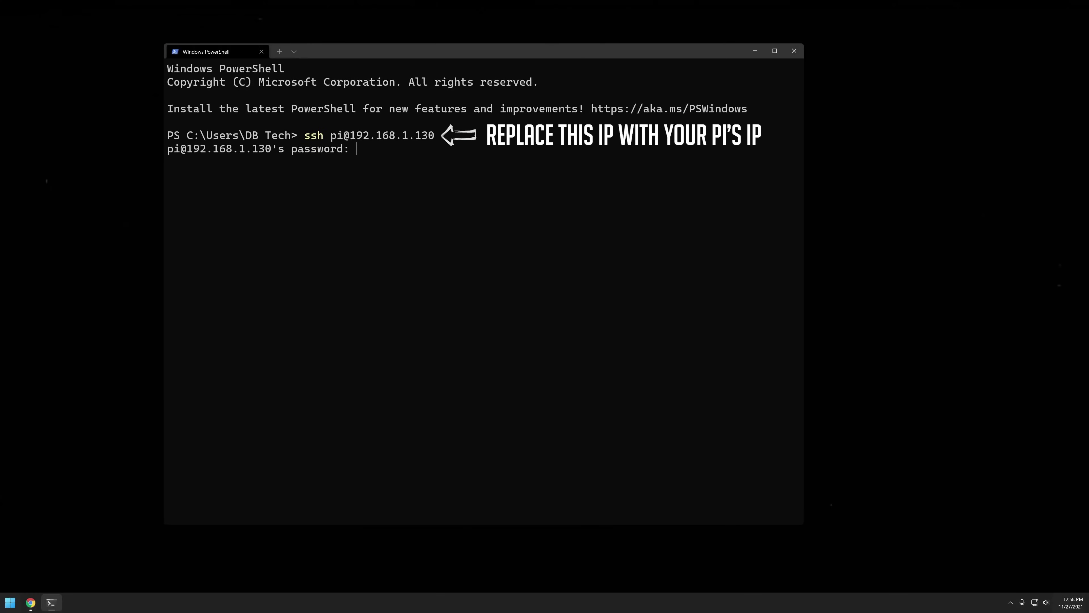
key("Return")
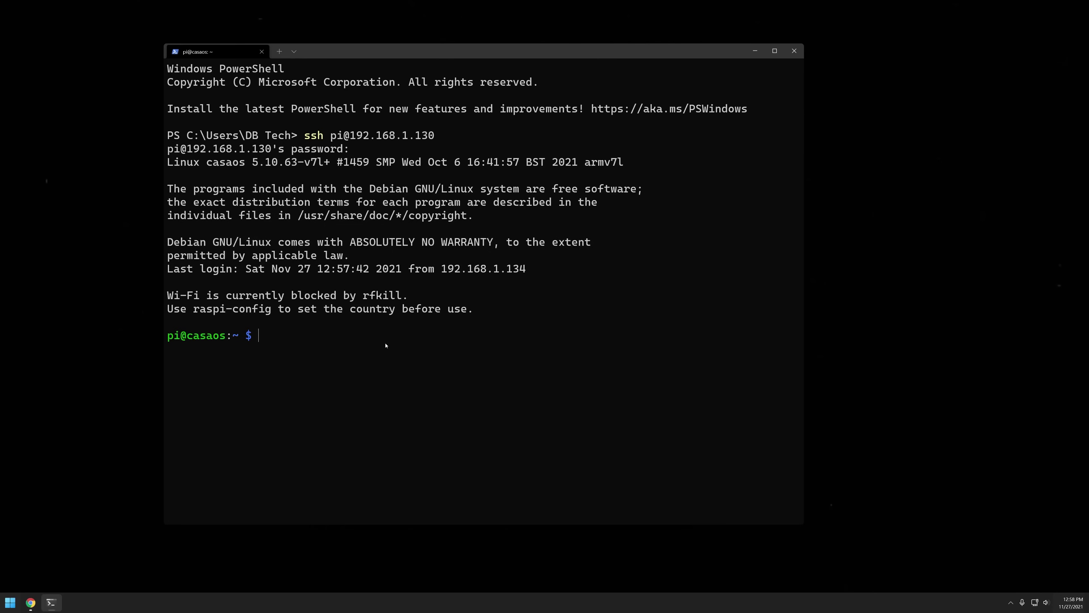
left_click(31, 603)
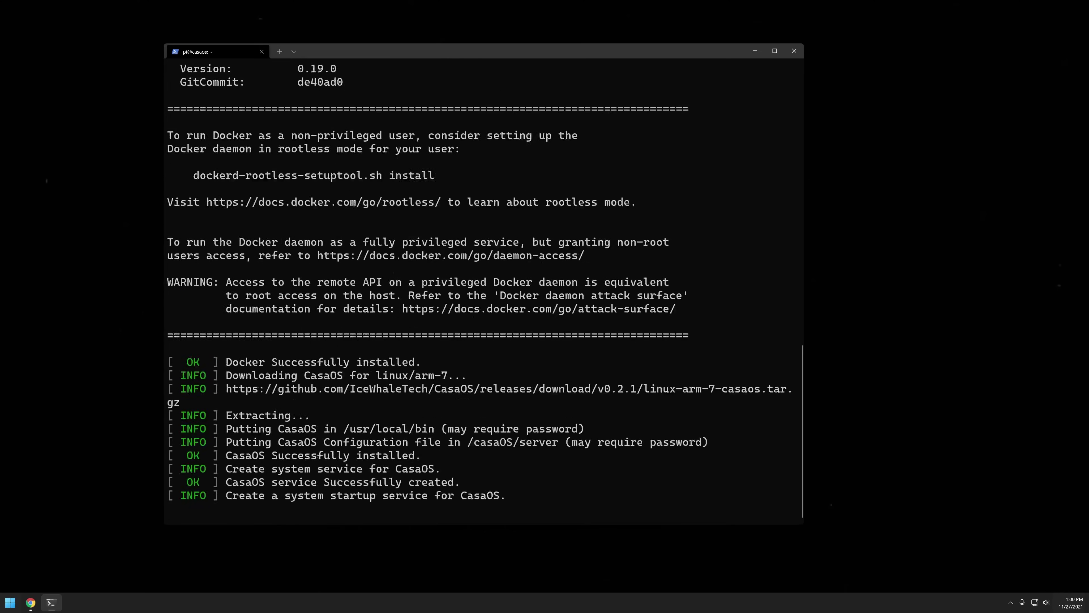
key("Return")
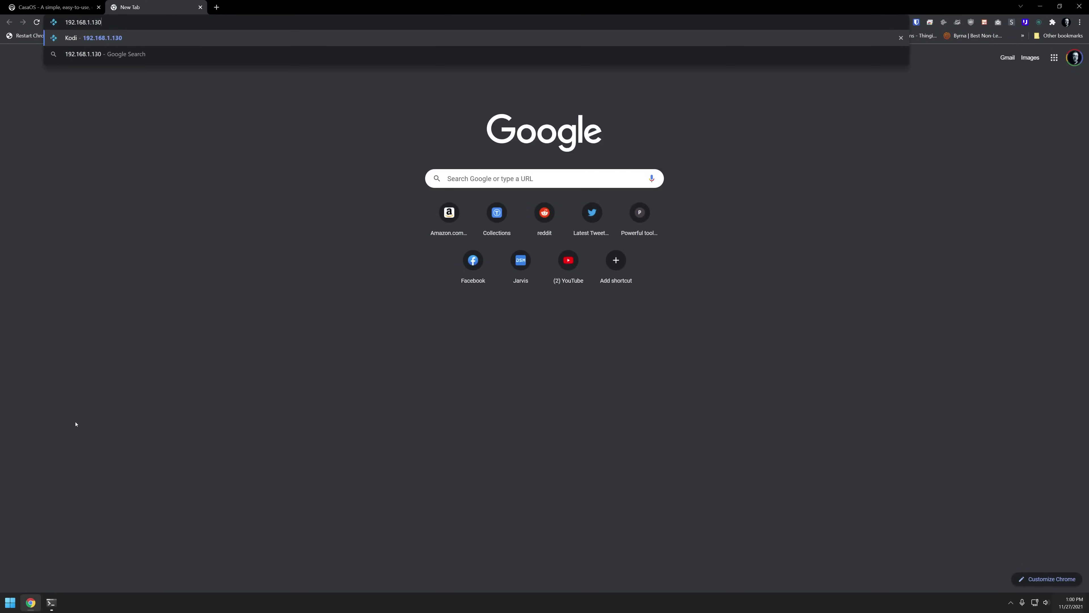
- Load 192.168.1.130 and create the CasaOS account with a username and matching passwords
key("Return")
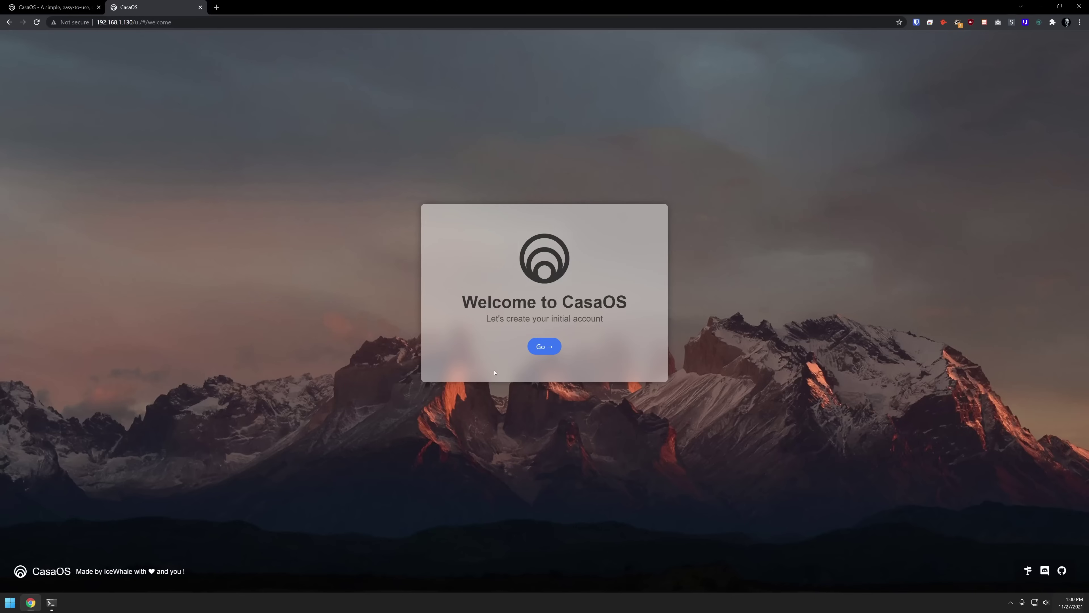
left_click(544, 346)
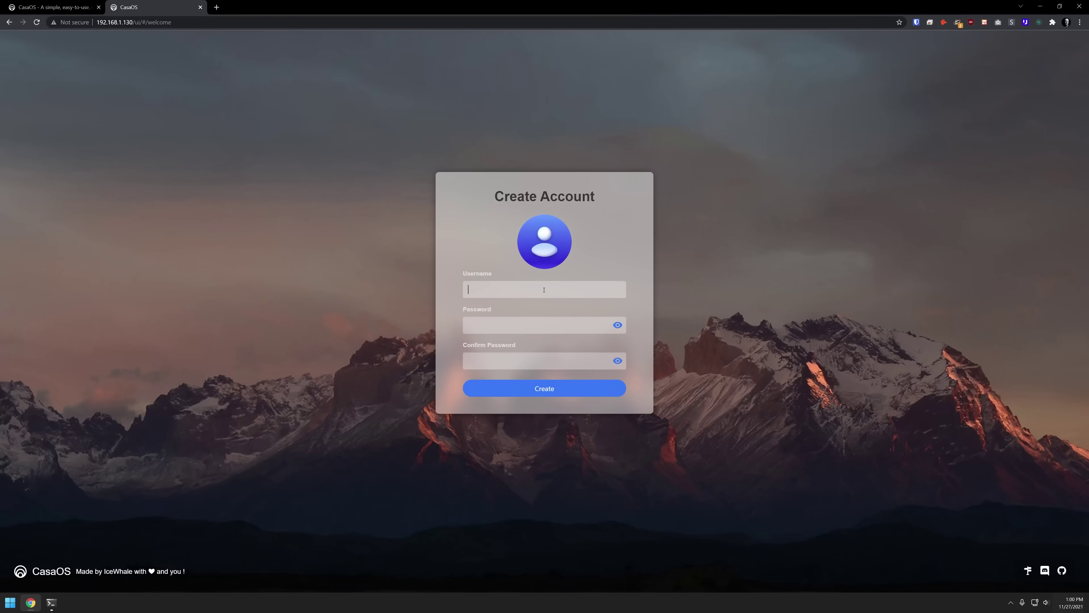
type("dbtech")
key("Tab")
type("•••••••••••")
key("Tab")
type("•••••••••••")
left_click(557, 394)
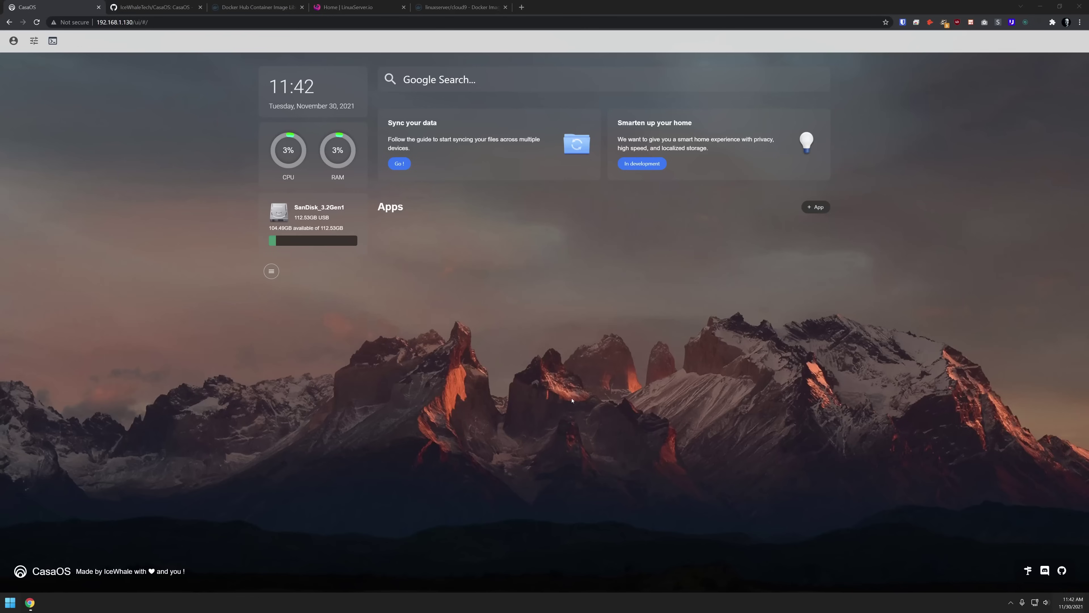
- Install qBittorrent from Featured Apps, accepting the default-login Attention notice
left_click(817, 208)
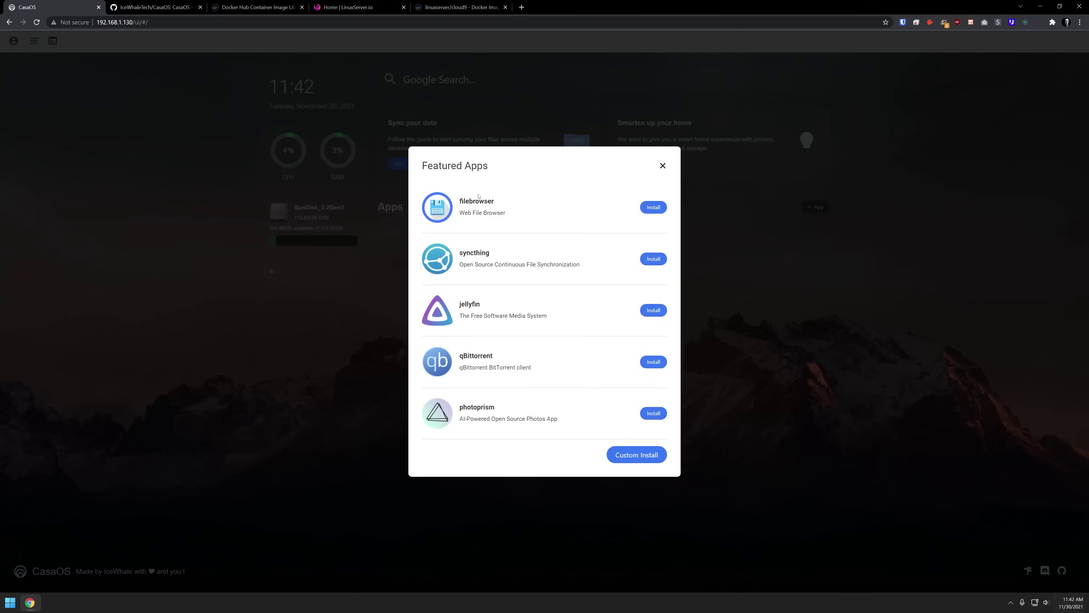
left_click_drag(429, 166, 475, 171)
left_click(544, 174)
left_click(654, 363)
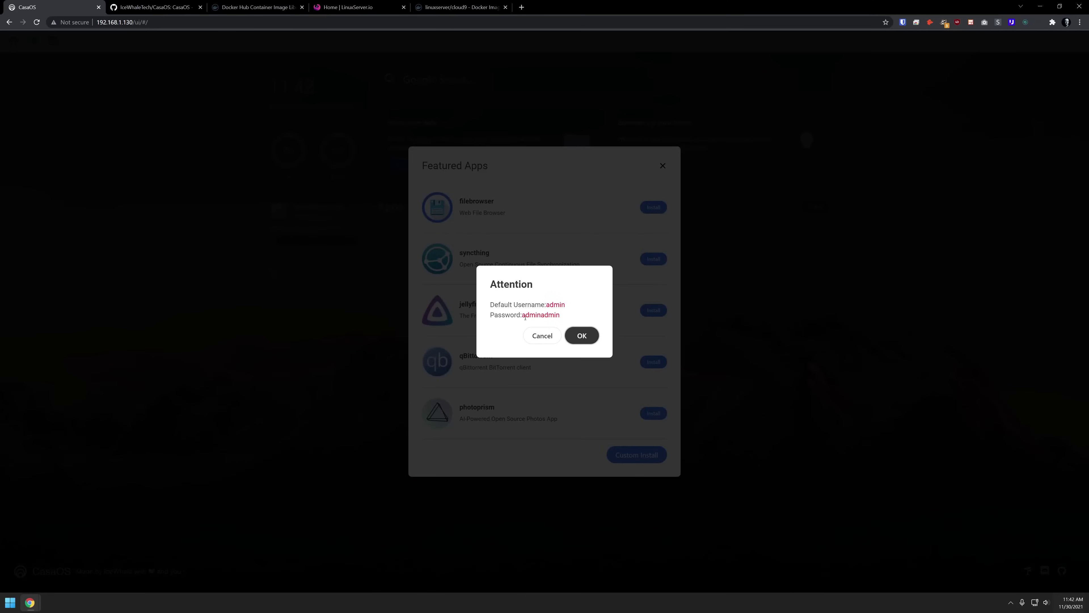
left_click(584, 336)
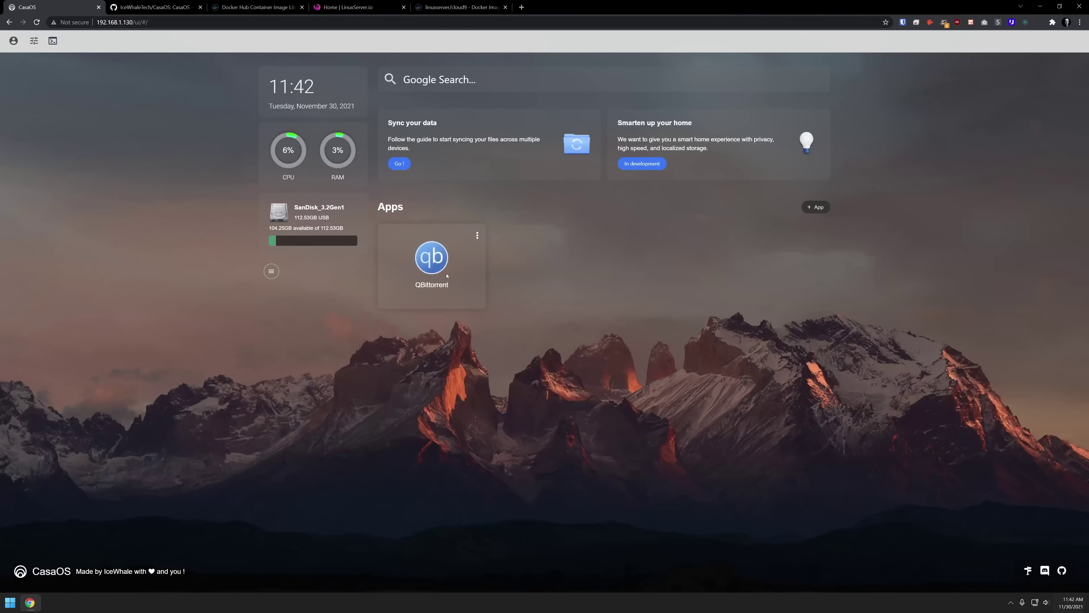
- Open qBittorrent's web UI at port 8080 in a new tab, then return to the CasaOS tab
left_click(431, 257)
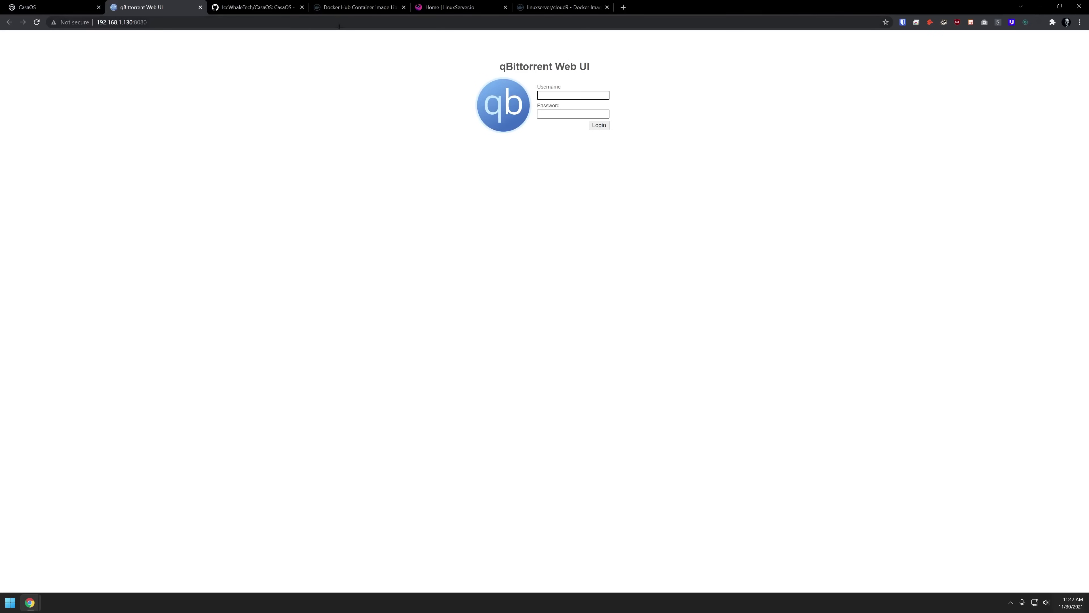
key("ctrl+w")
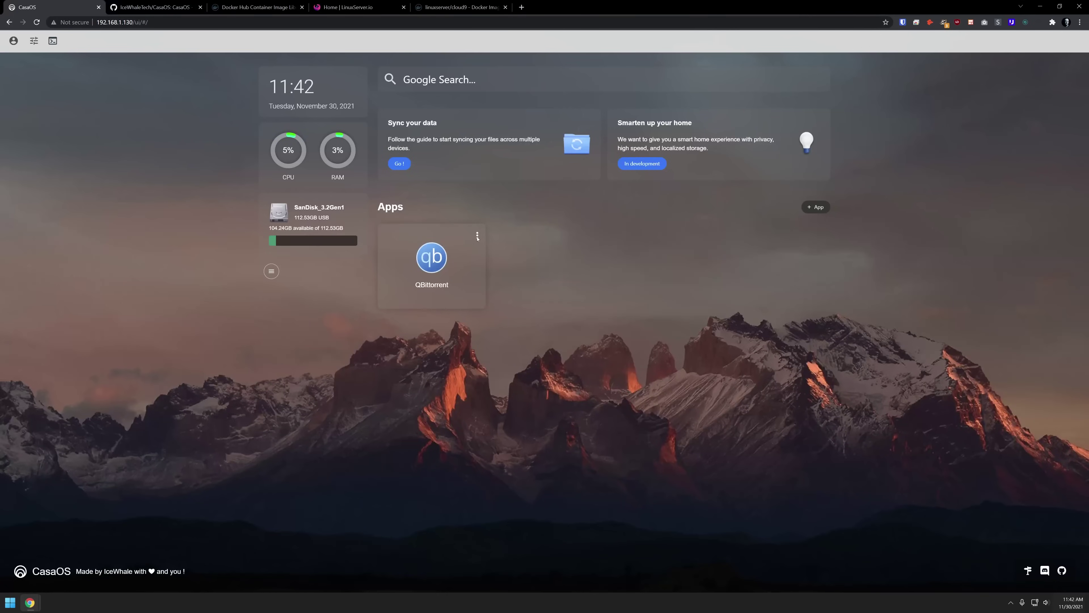
left_click(477, 236)
left_click(459, 251)
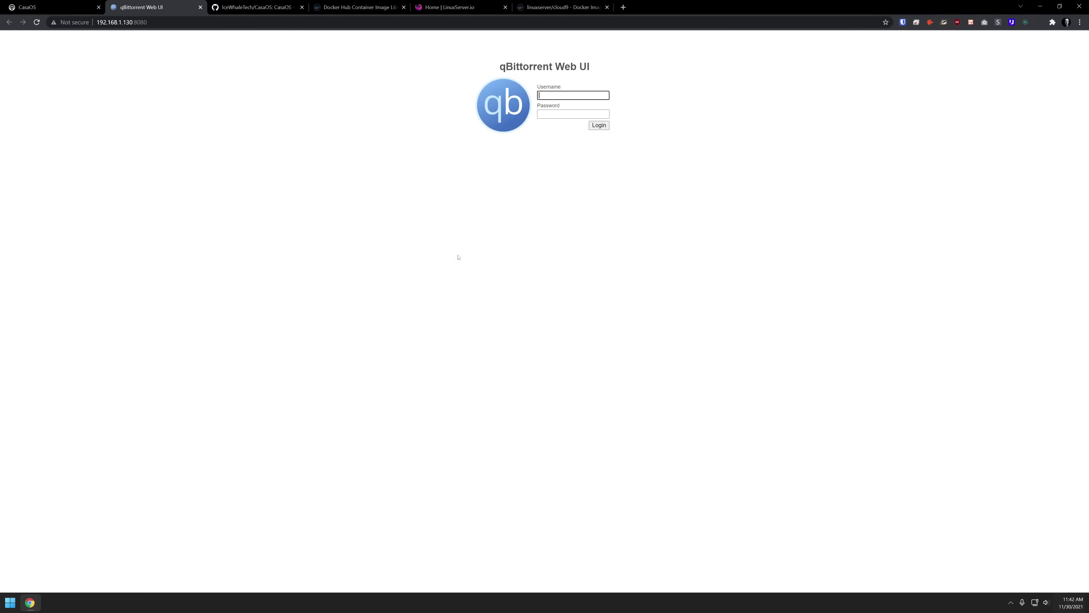
left_click(51, 7)
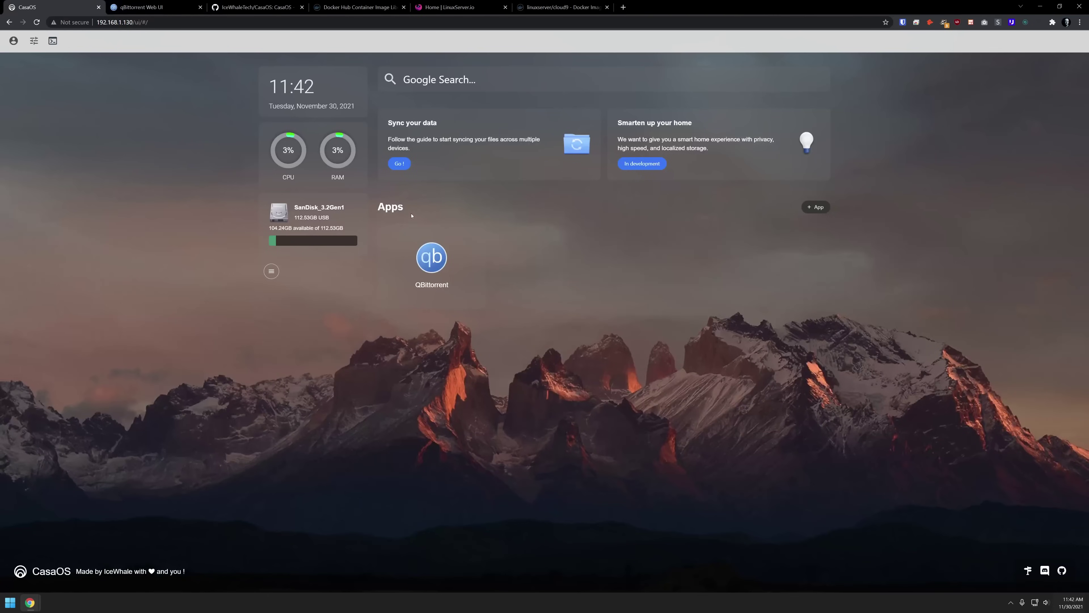
- Review and close qBittorrent's CasaOS settings, then reopen its app menu
left_click(477, 236)
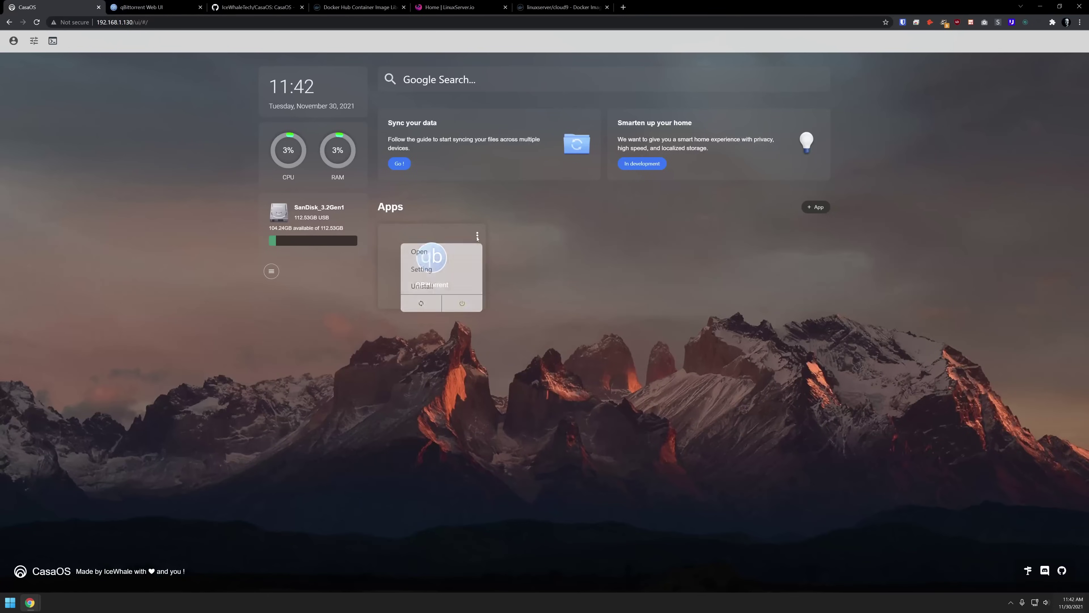
left_click(459, 269)
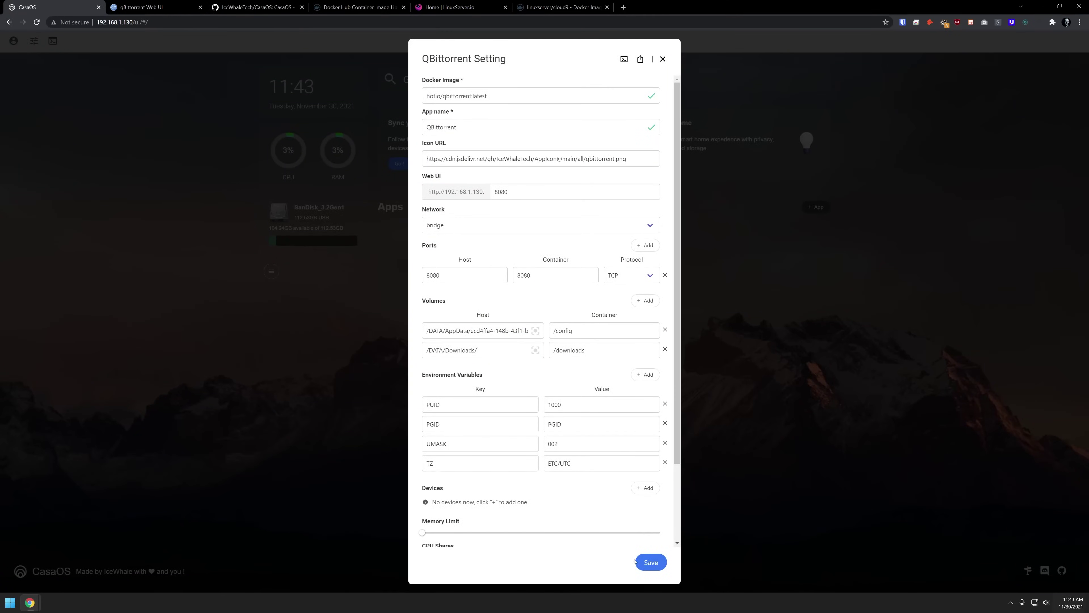
left_click(663, 59)
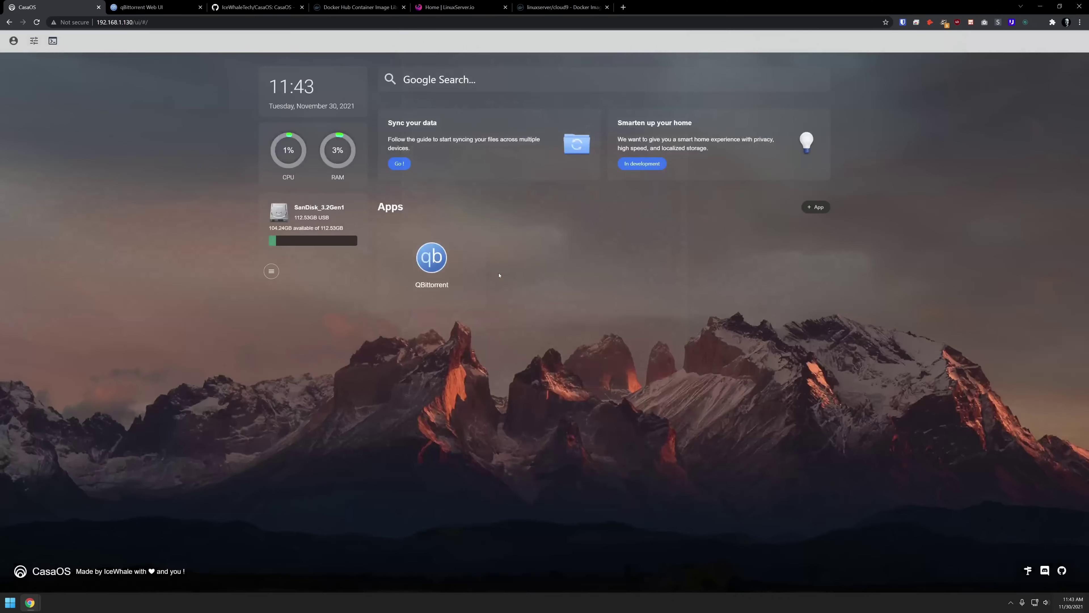
left_click(476, 236)
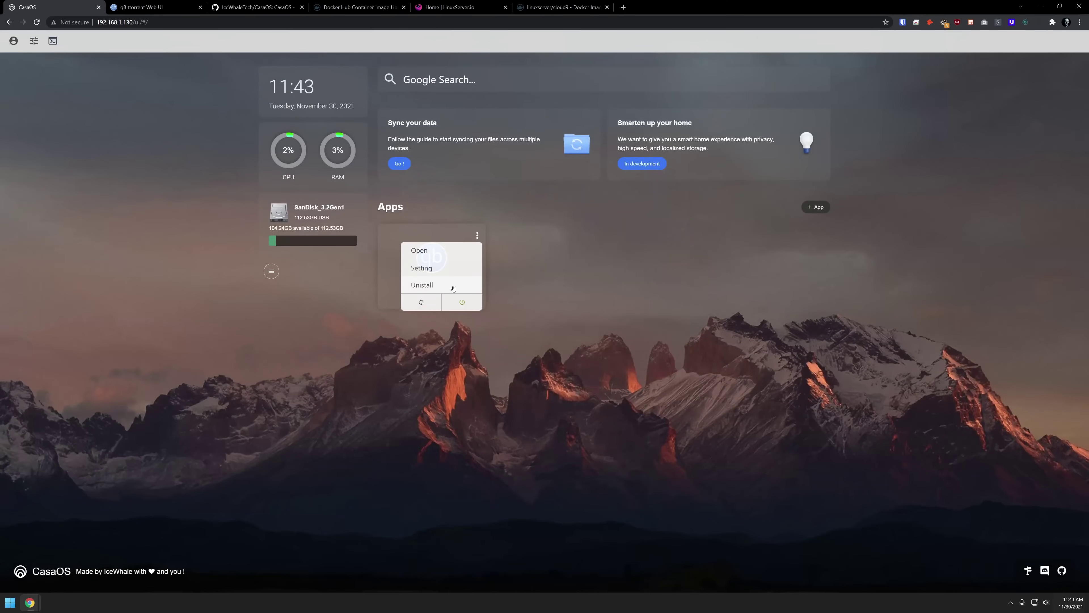
- View qBittorrent's container logs, export its app file as QBittorrent.json, and close settings
left_click(454, 275)
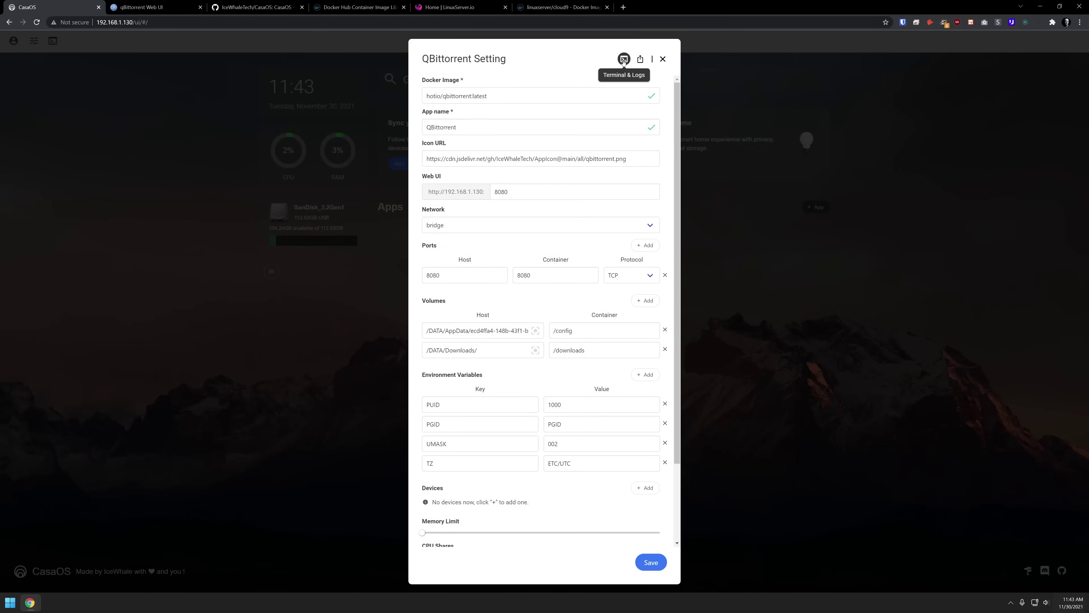
left_click(624, 59)
left_click(464, 168)
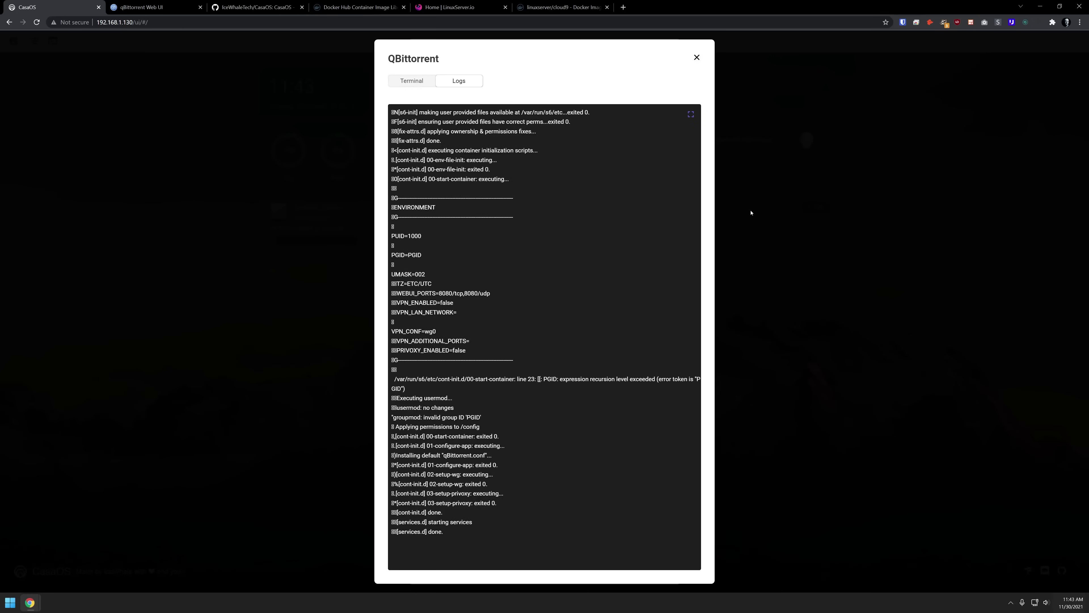
left_click(697, 59)
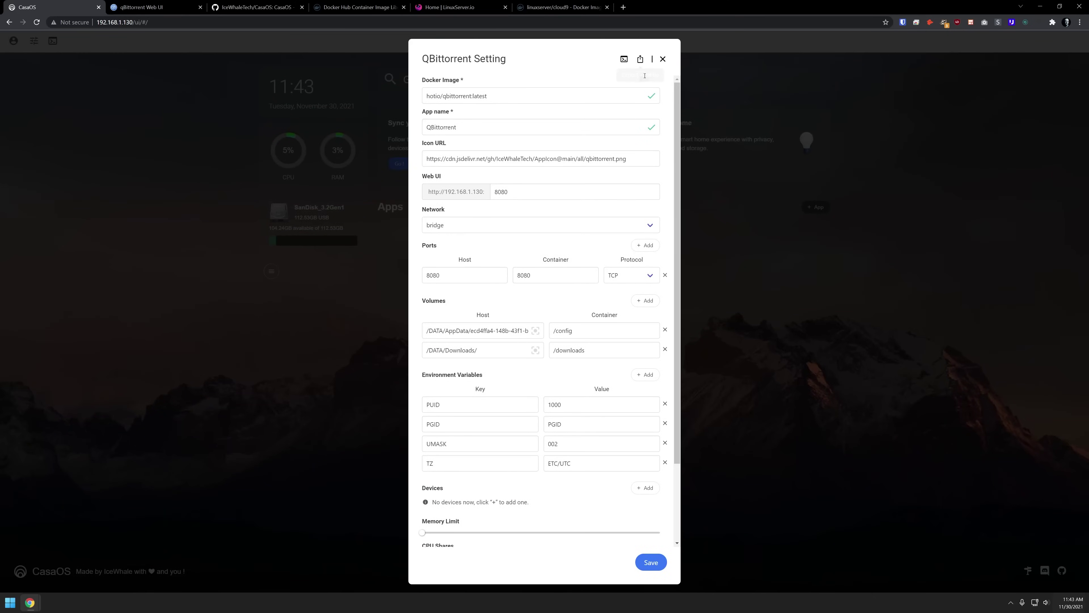
left_click(640, 59)
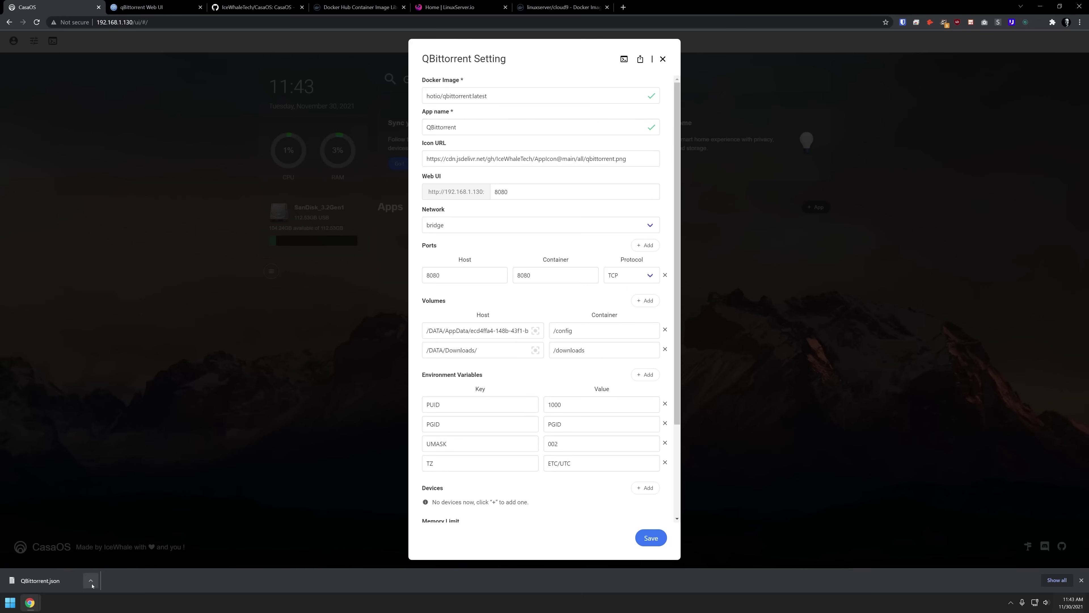
left_click(229, 474)
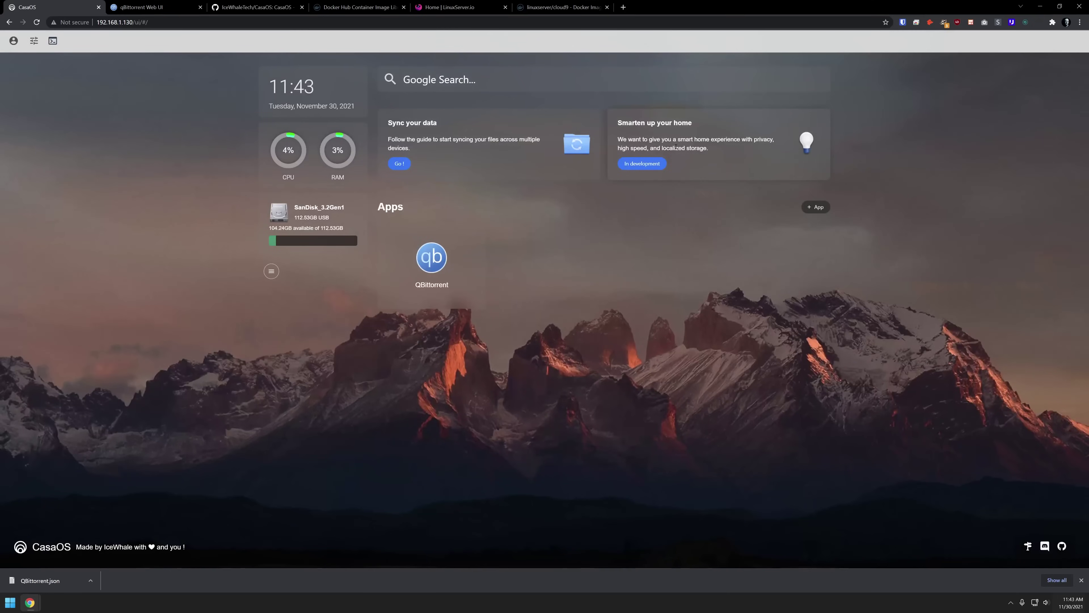
- Start a Custom Install from + App, glance at Docker Hub, and return to the blank CasaOS form
left_click(816, 208)
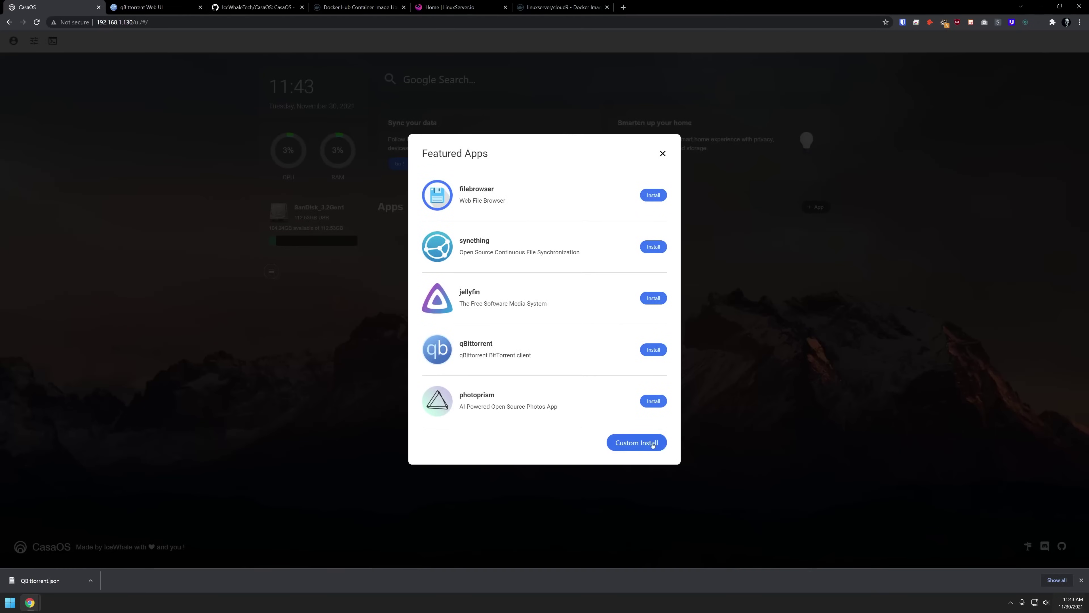
left_click(636, 444)
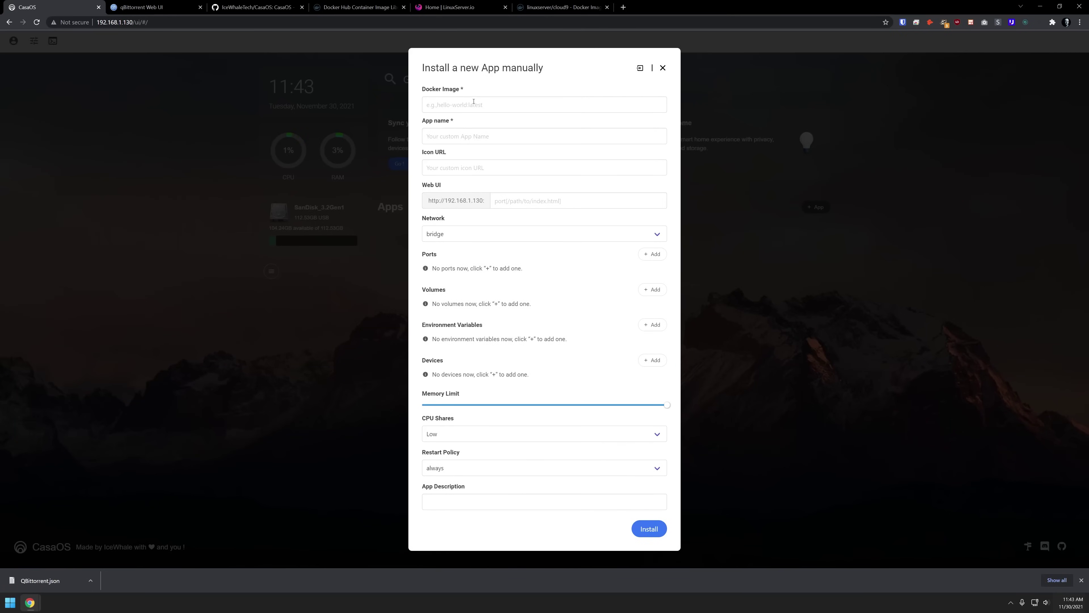
left_click(359, 6)
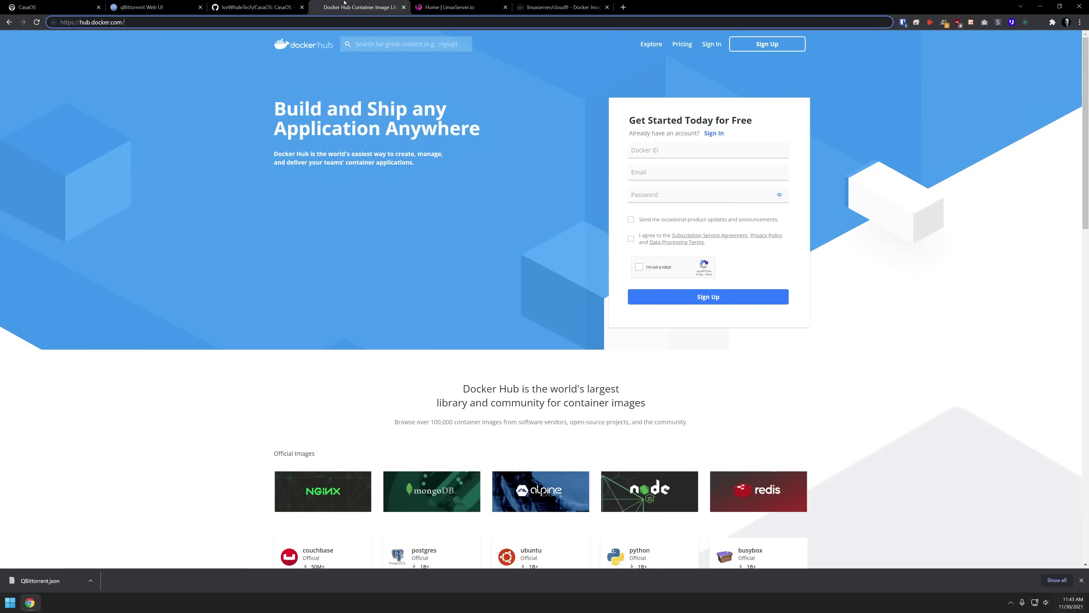
left_click(53, 6)
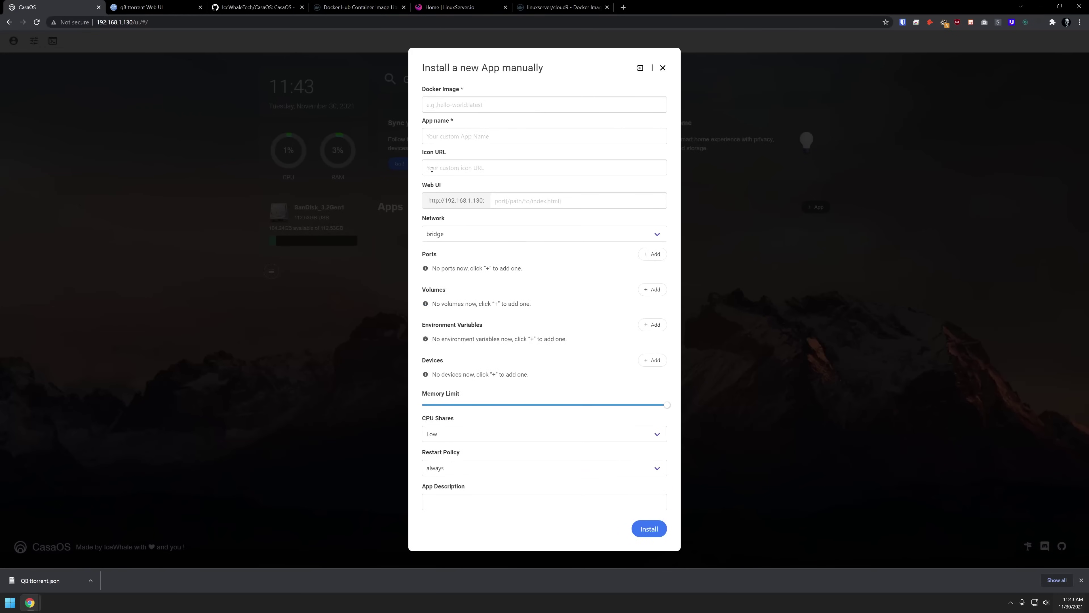
left_click(662, 69)
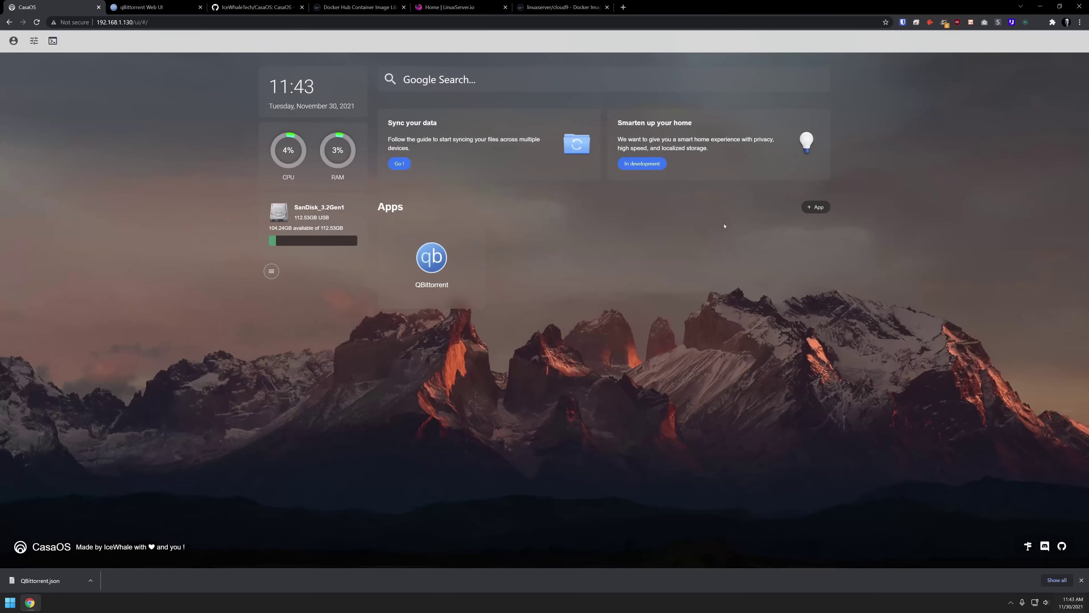
left_click(819, 208)
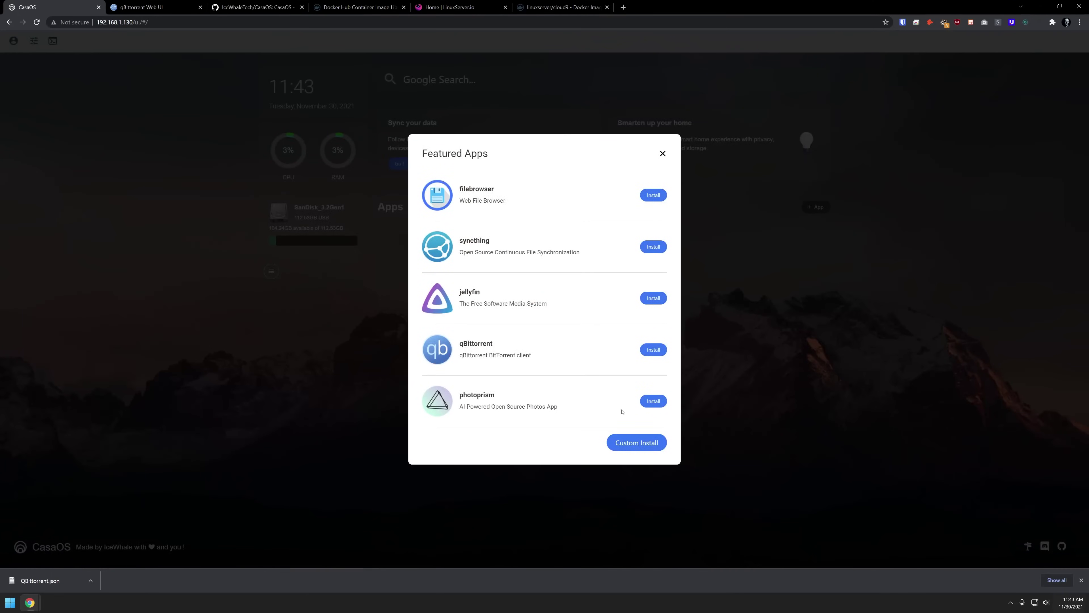
left_click(633, 442)
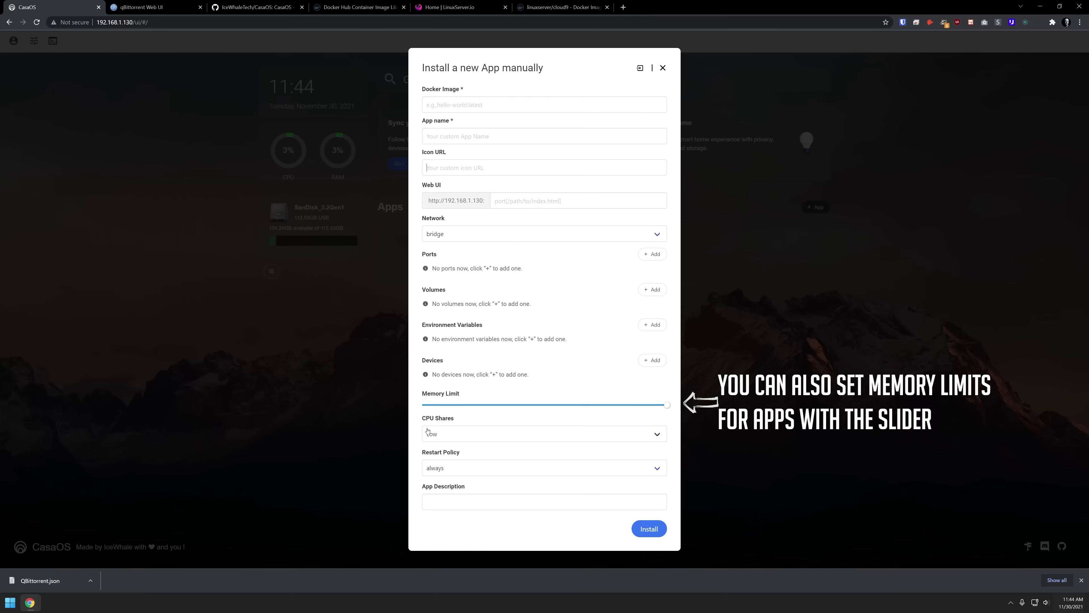
left_click(445, 433)
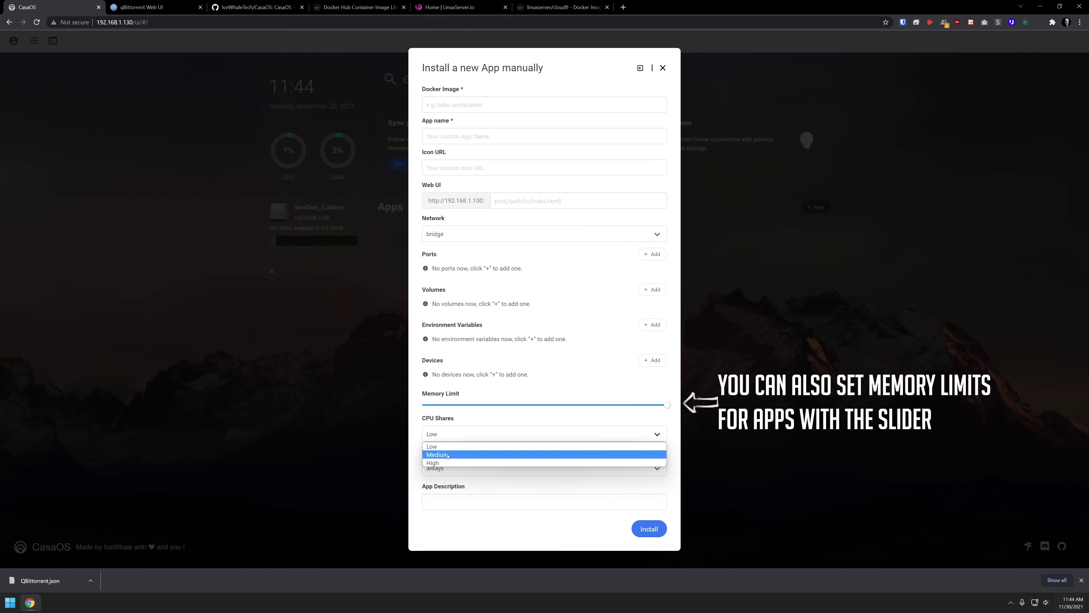
left_click(456, 446)
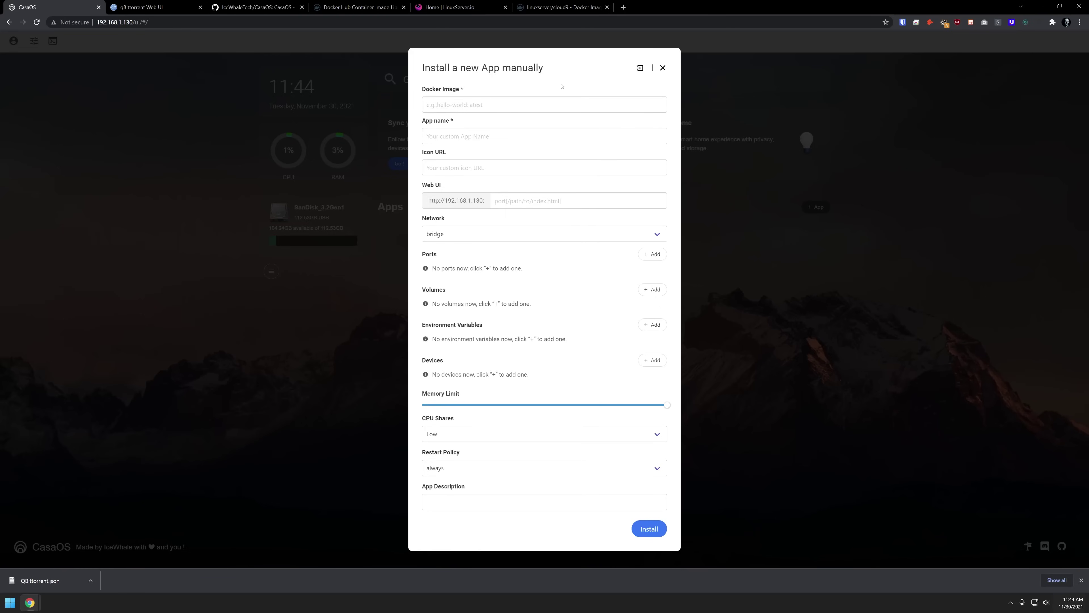
- Open the form's Import options and copy the docker cli snippet from the cloud9 Docker Hub page
left_click(639, 68)
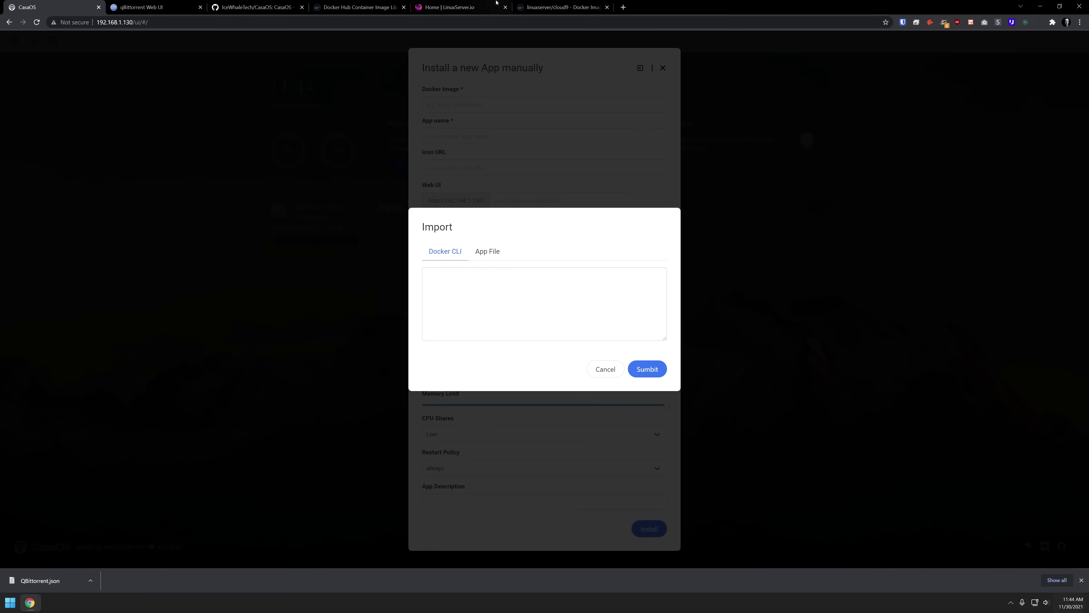
left_click(534, 2)
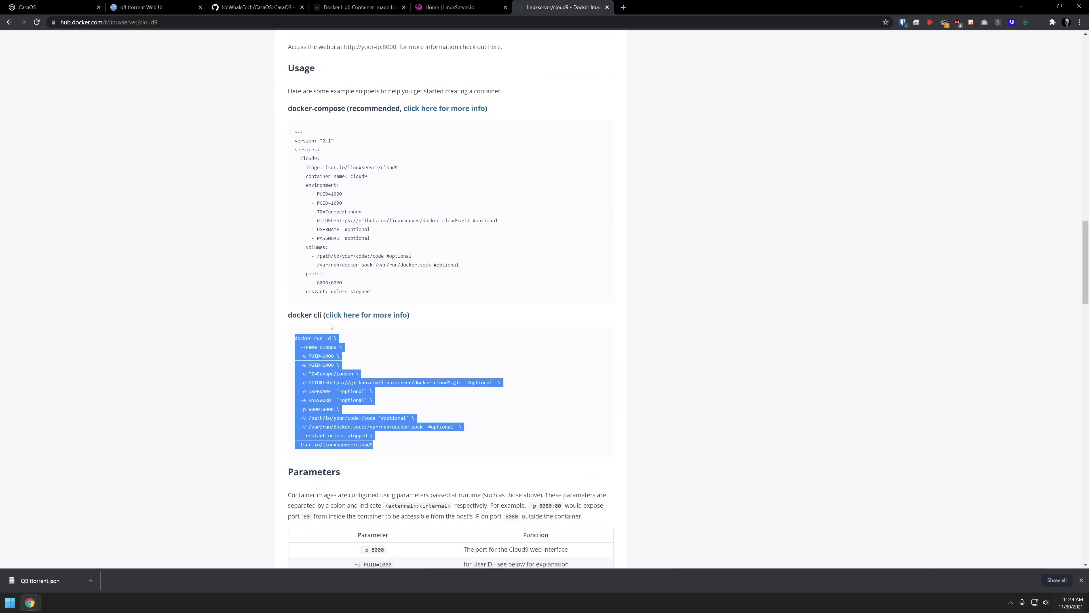
left_click(301, 348)
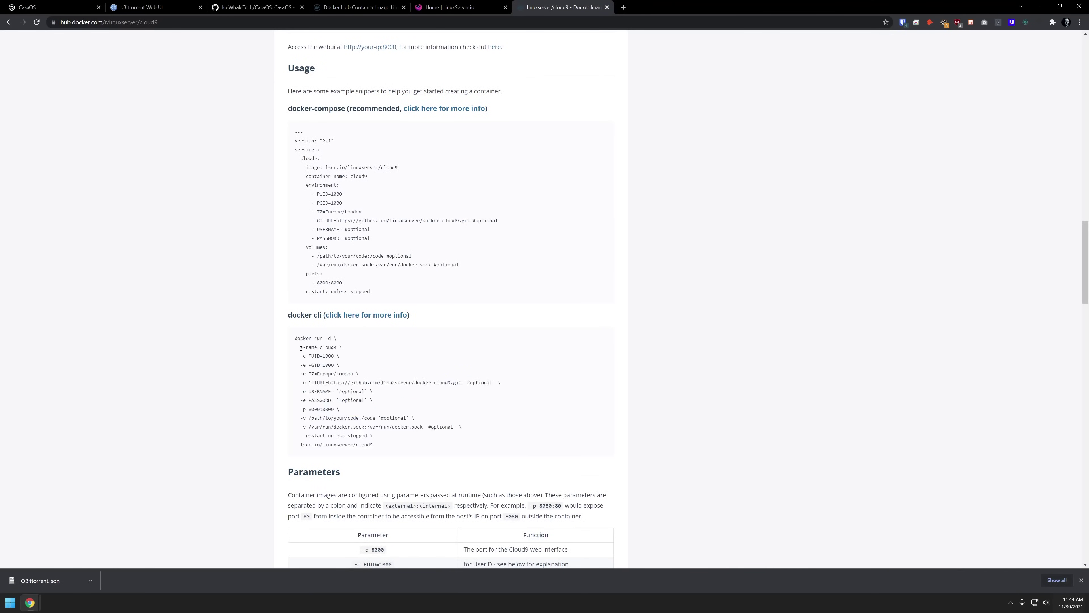
left_click_drag(292, 340, 375, 448)
right_click(375, 449)
left_click(378, 446)
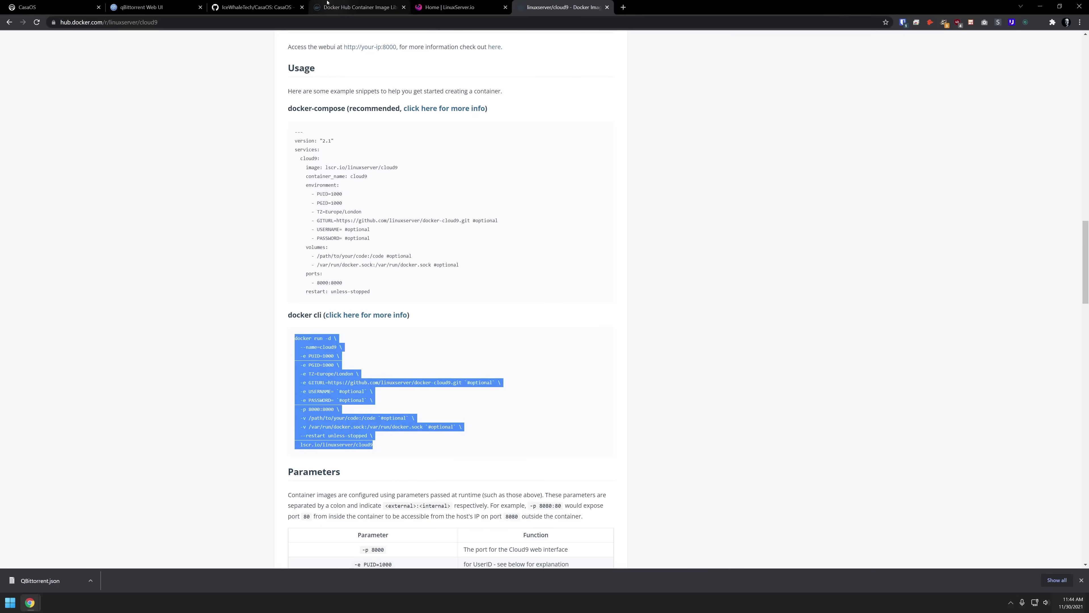
- Paste the linuxserver/cloud9 docker run command into CasaOS's Docker CLI box
left_click(257, 6)
left_click(56, 7)
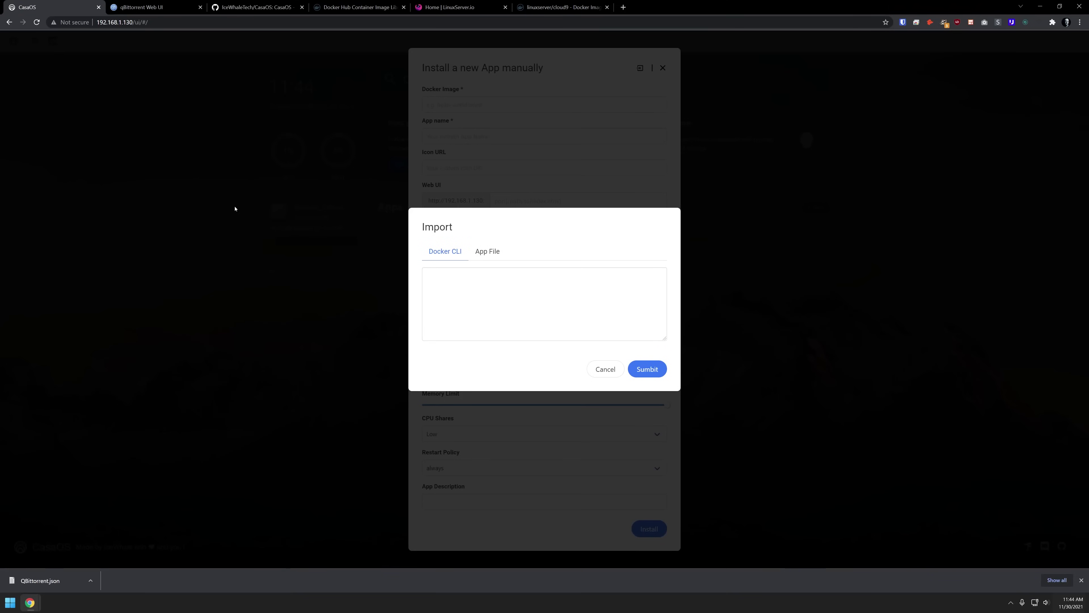
right_click(469, 284)
left_click(489, 348)
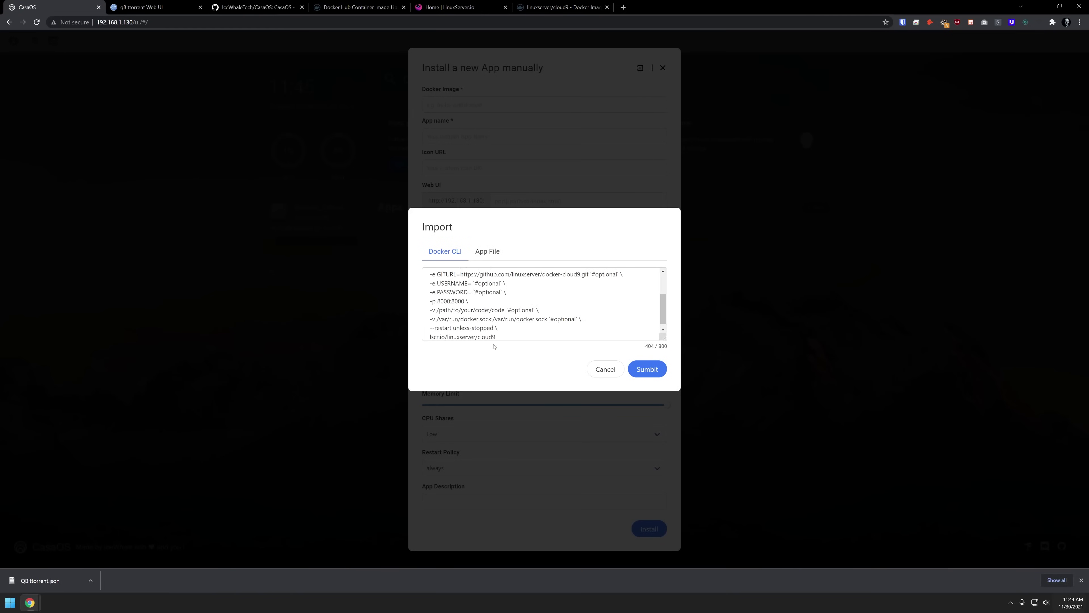
scroll(491, 327, "up", 3)
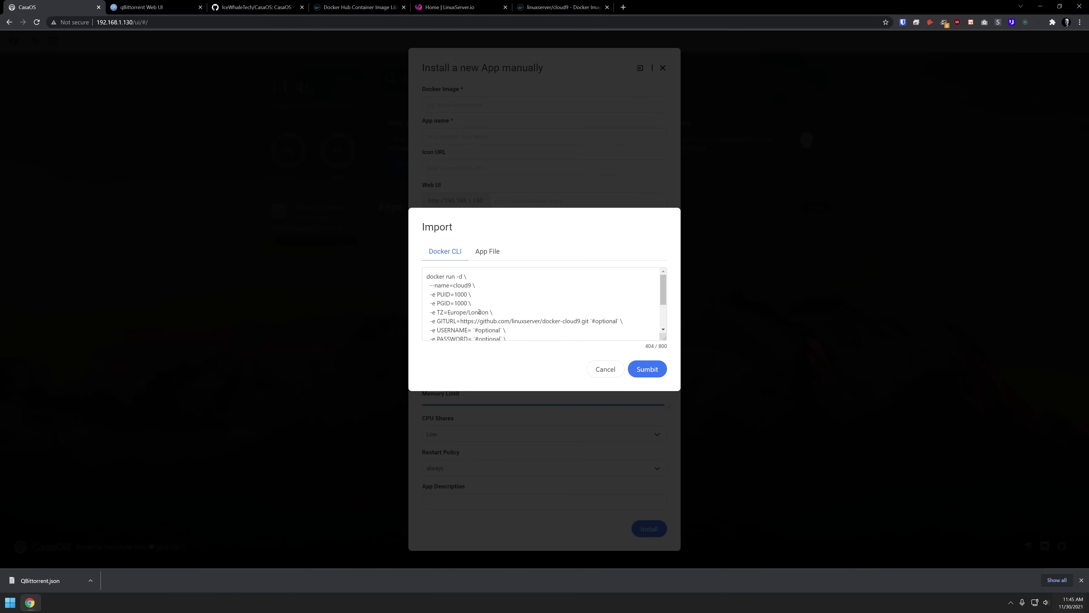
- Autofill the install form from the cloud9 command and change the host ports, using 8005
left_click(639, 371)
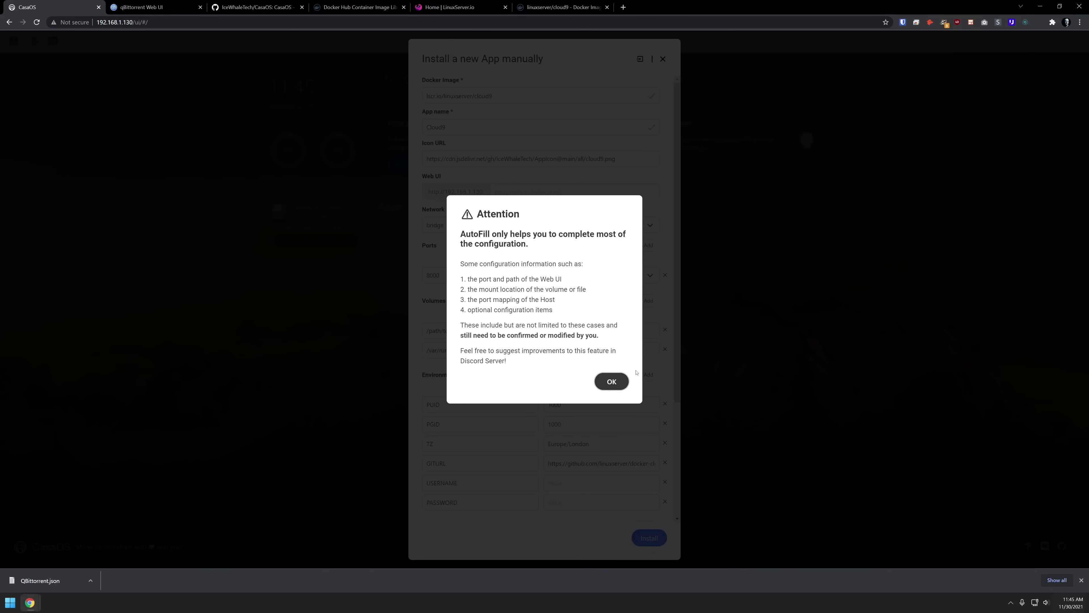
left_click(612, 381)
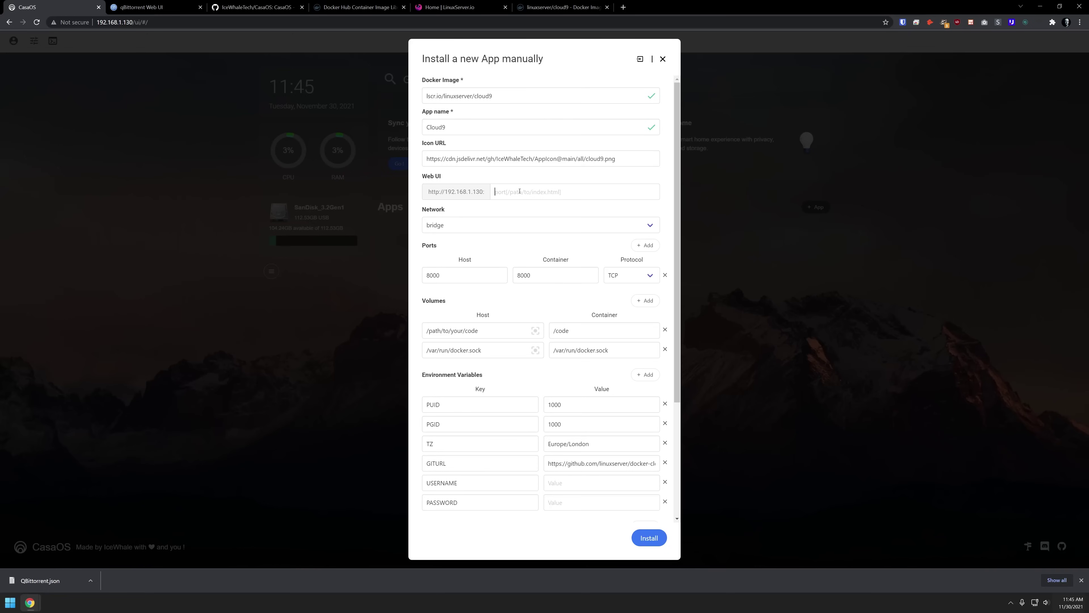
type("8005")
double_click(467, 277)
type("80")
- Set the code volume host to /home/cloud9, TZ to America/Denver, and fill USERNAME and PASSWORD
left_click_drag(484, 331, 348, 348)
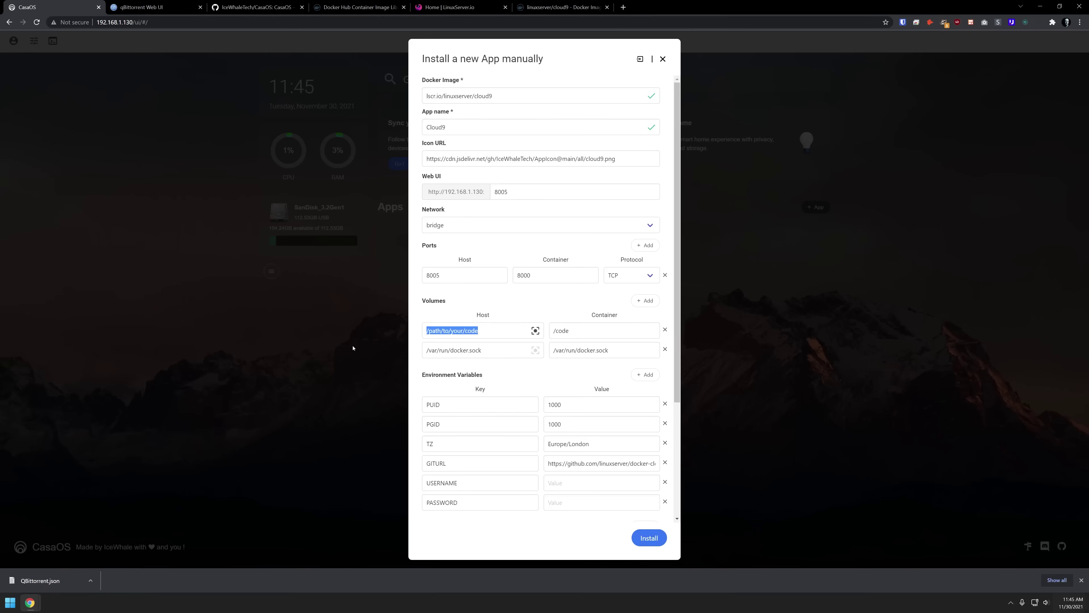
type("/home/cloud9")
triple_click(559, 444)
type("America/Denver")
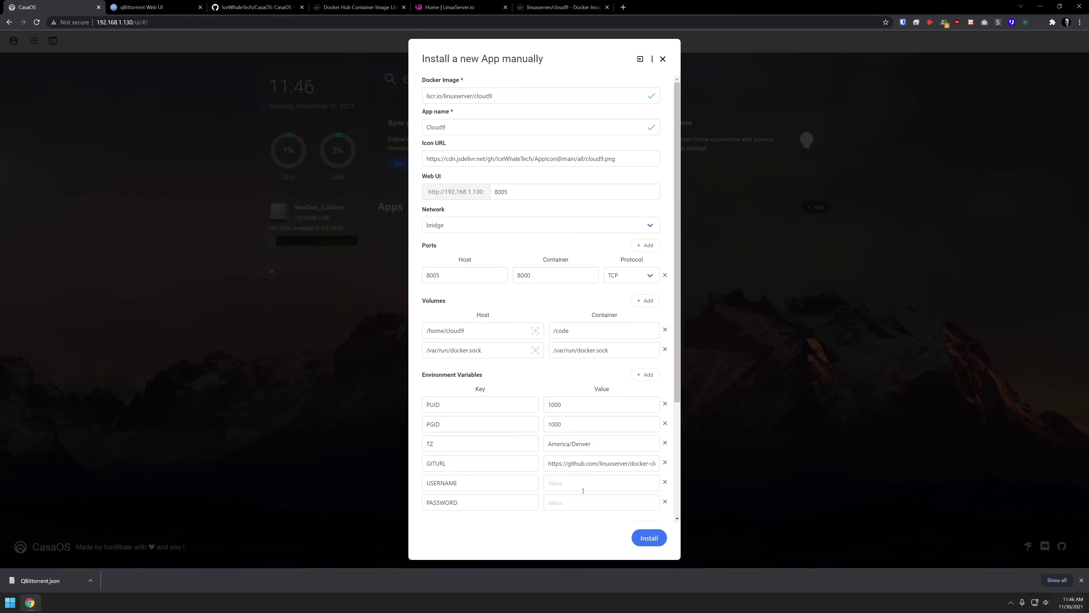
type("dbtech")
key("Tab")
key("Tab")
type("password")
- Install Cloud9 with these settings
scroll(600, 456, "down", 2)
scroll(600, 456, "down", 3)
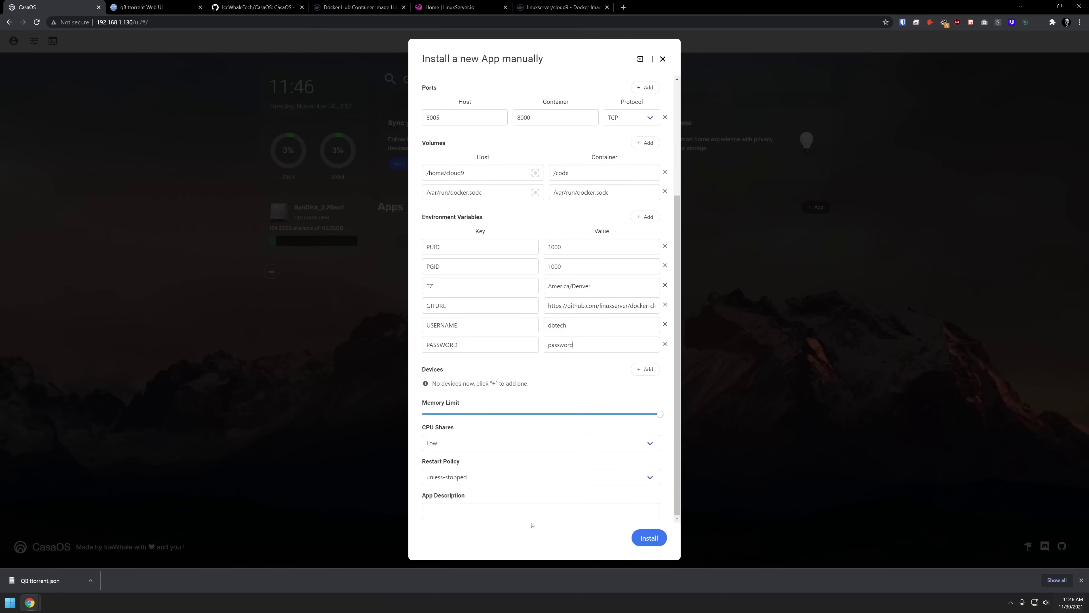
scroll(554, 469, "up", 5)
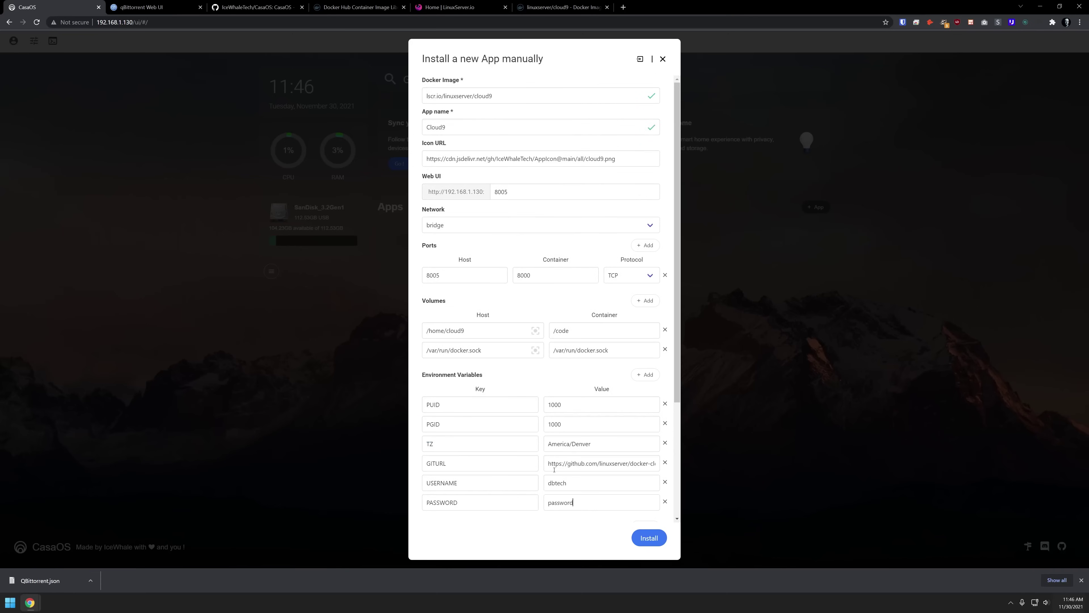
scroll(554, 470, "down", 5)
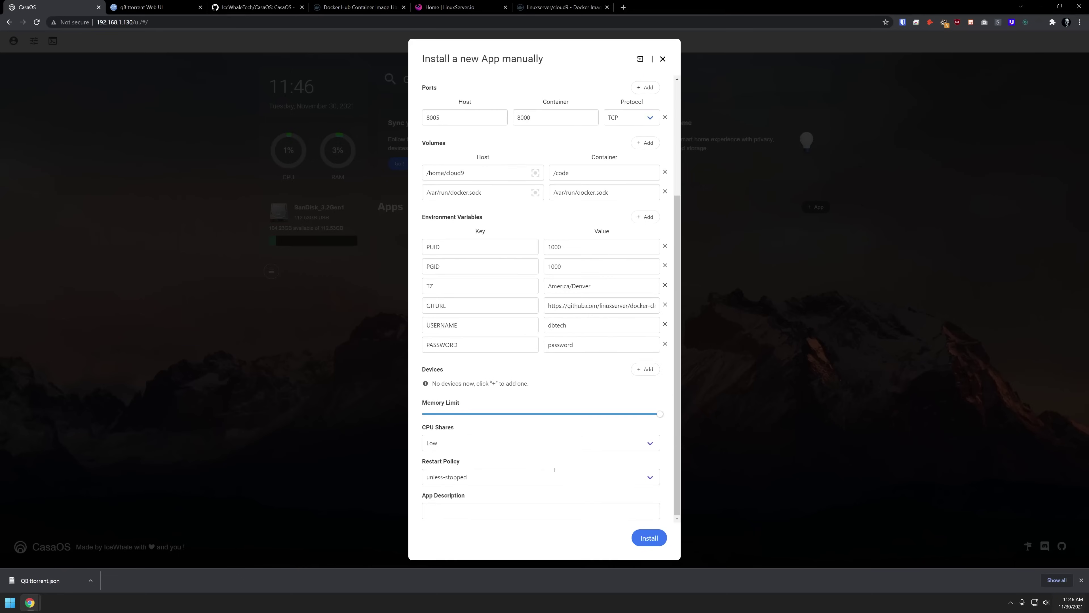
left_click(646, 542)
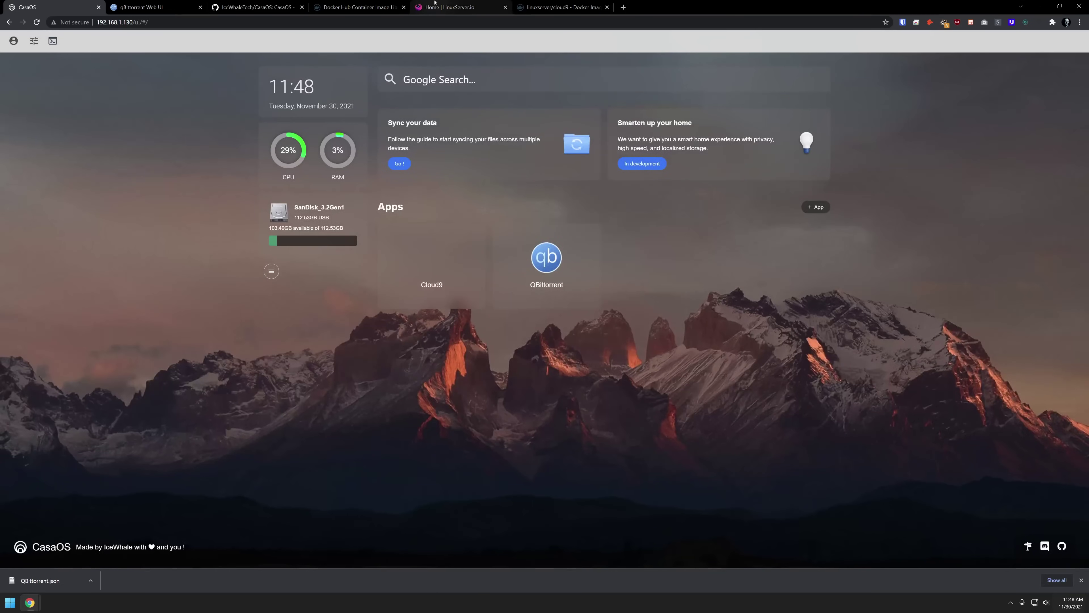
- Check the cloud9 Docker Hub Tags for amd64, arm/v7 and arm64/v8 builds, then return to CasaOS
left_click(435, 2)
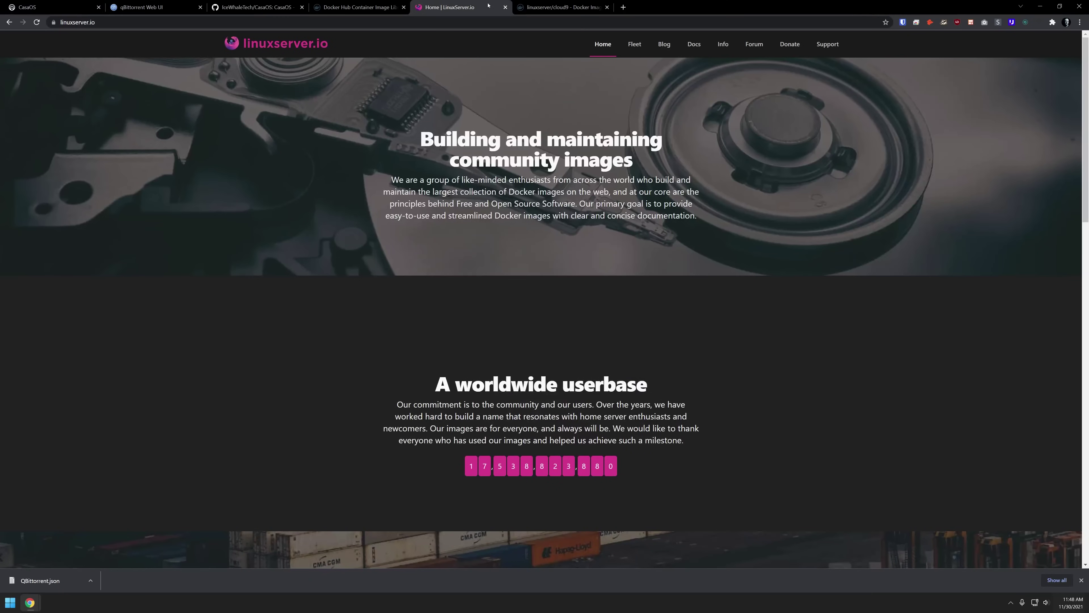
middle_click(488, 5)
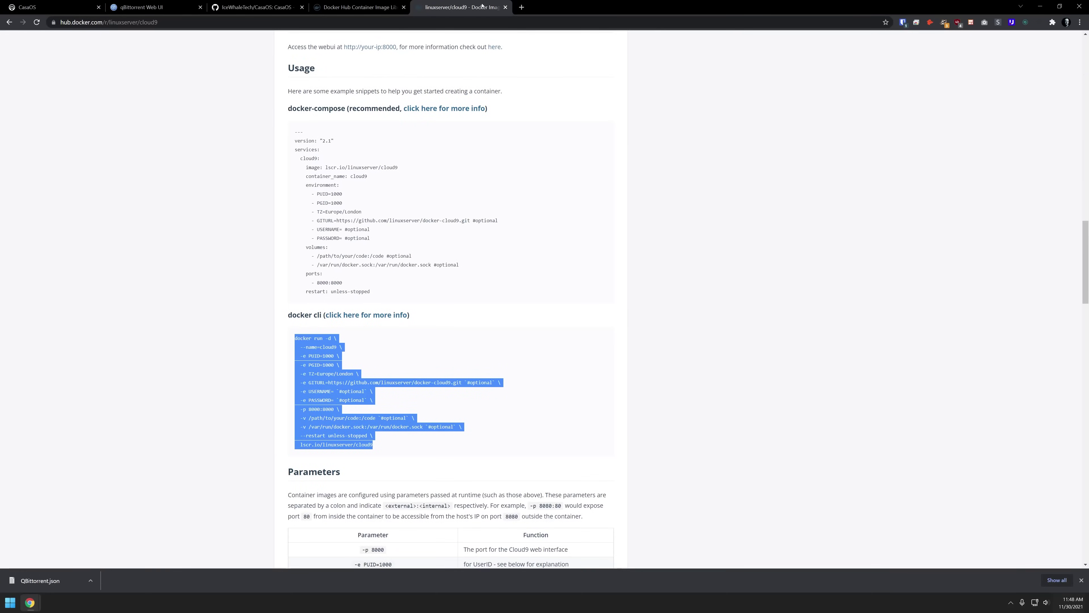
left_click(482, 5)
key("ctrl+shift+t")
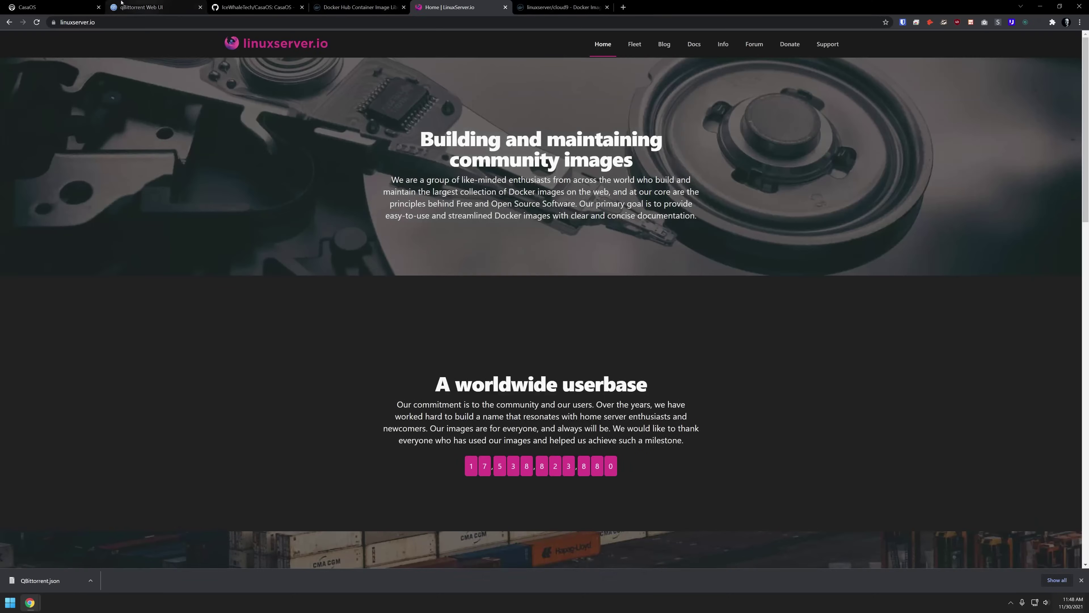
key("ctrl+Tab")
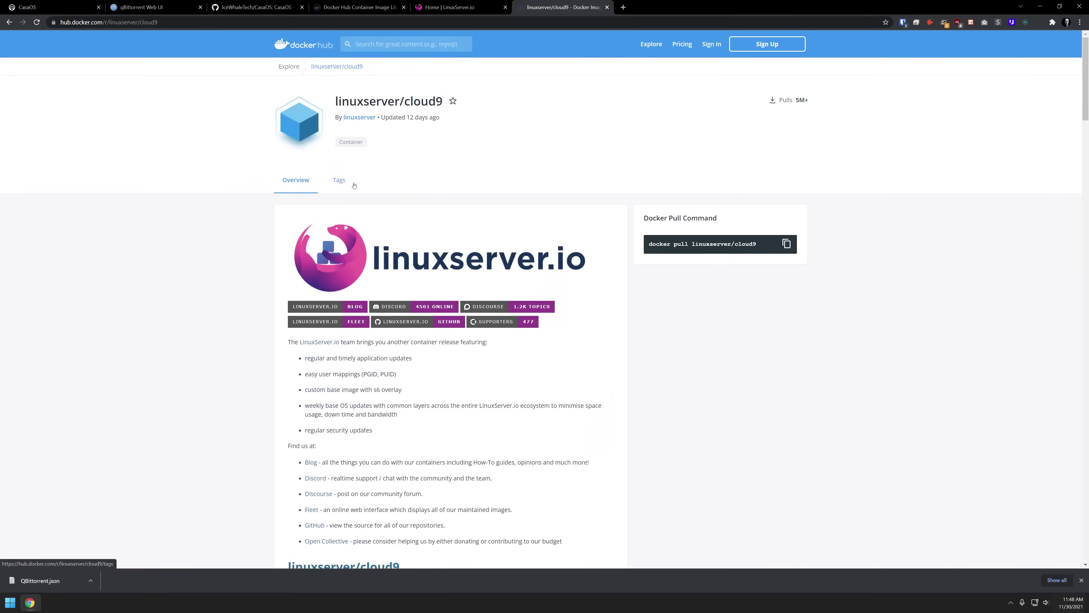
left_click(341, 182)
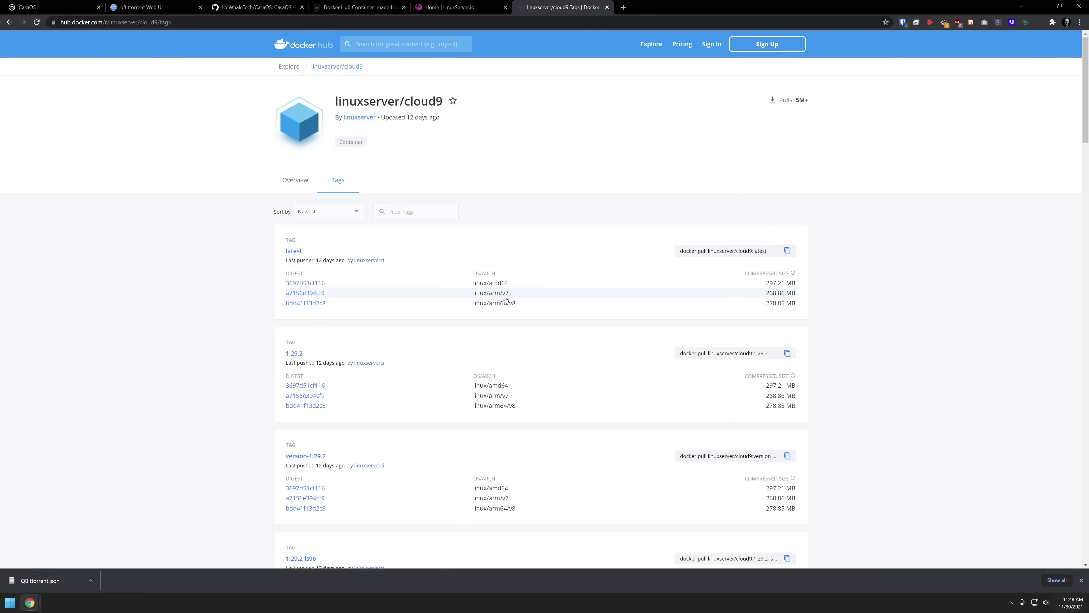
key("ctrl+1")
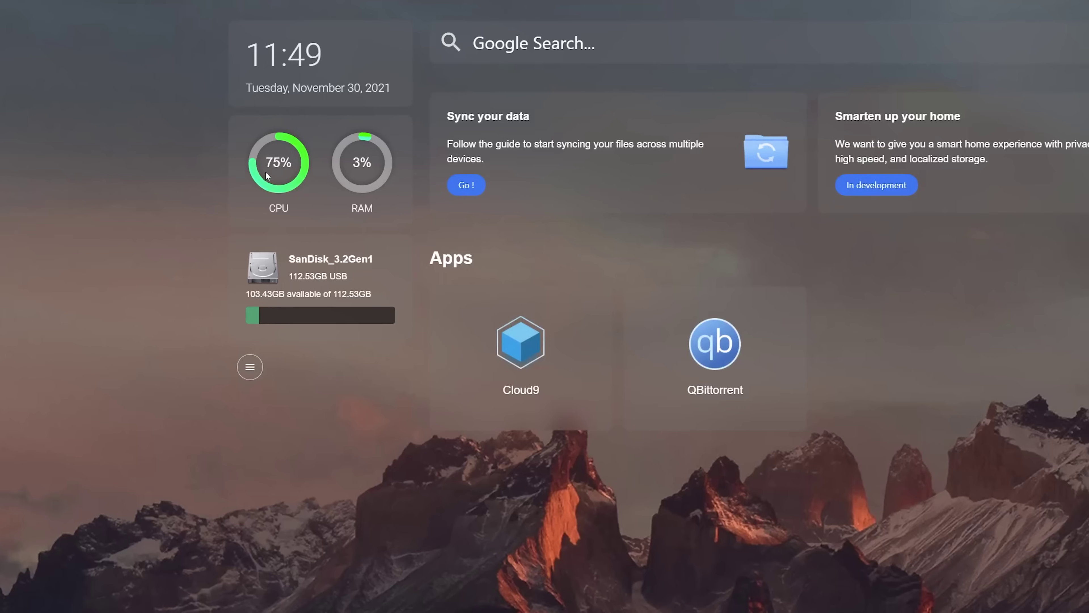
- Uninstall QBittorrent and its data from its tile menu, confirming in the Attention dialog
mouse_move(480, 338)
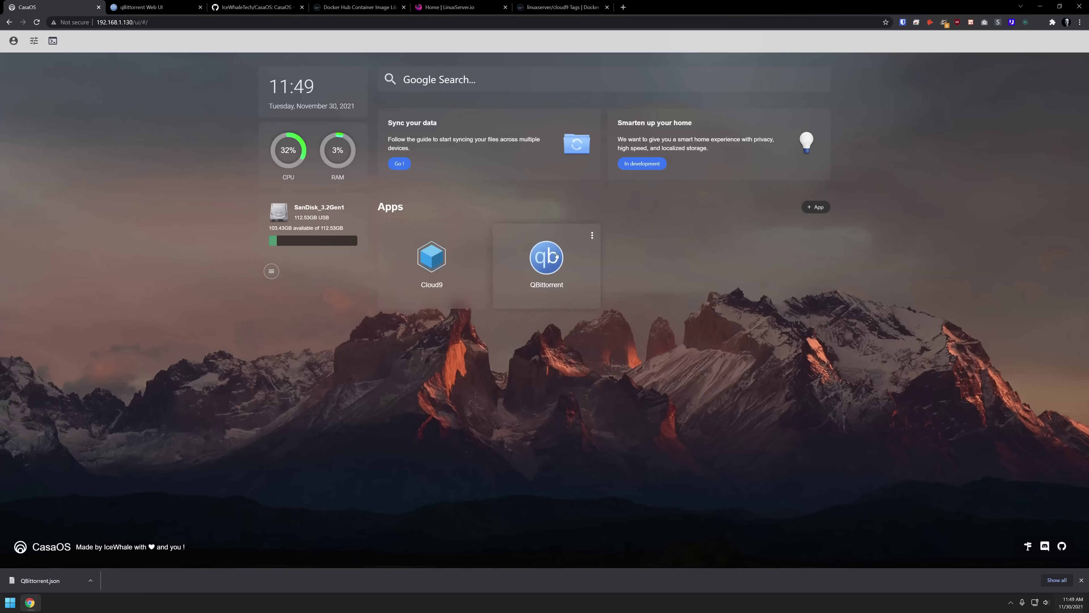
left_click(592, 237)
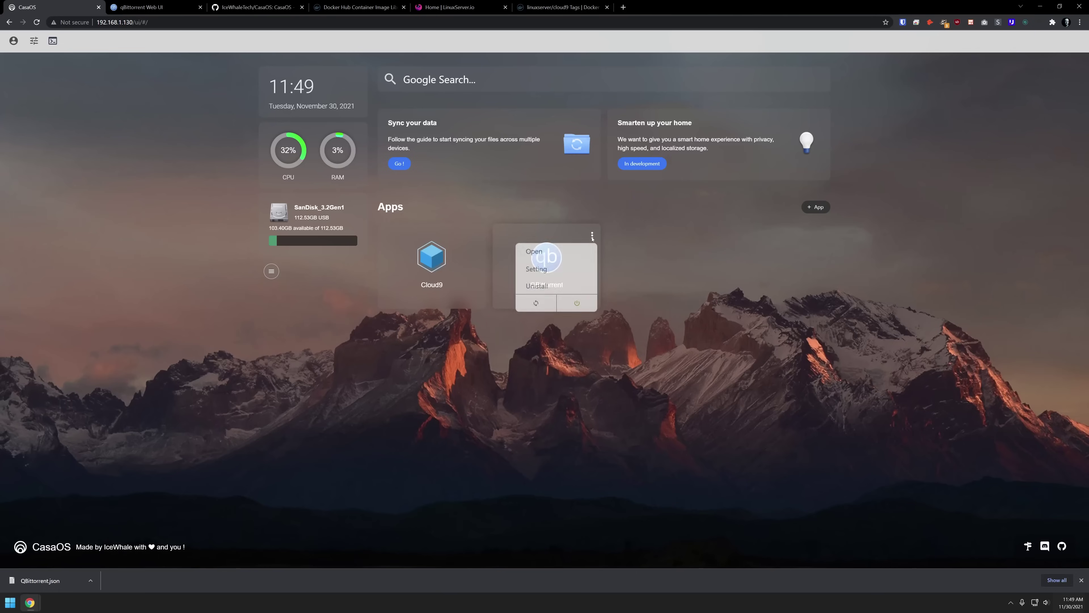
left_click(566, 283)
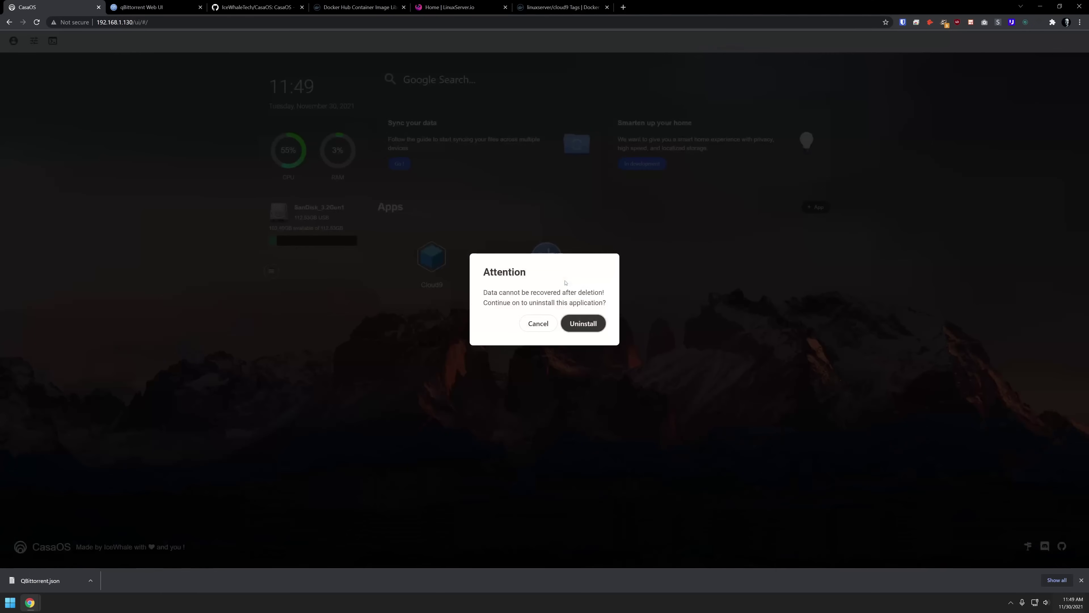
left_click(584, 325)
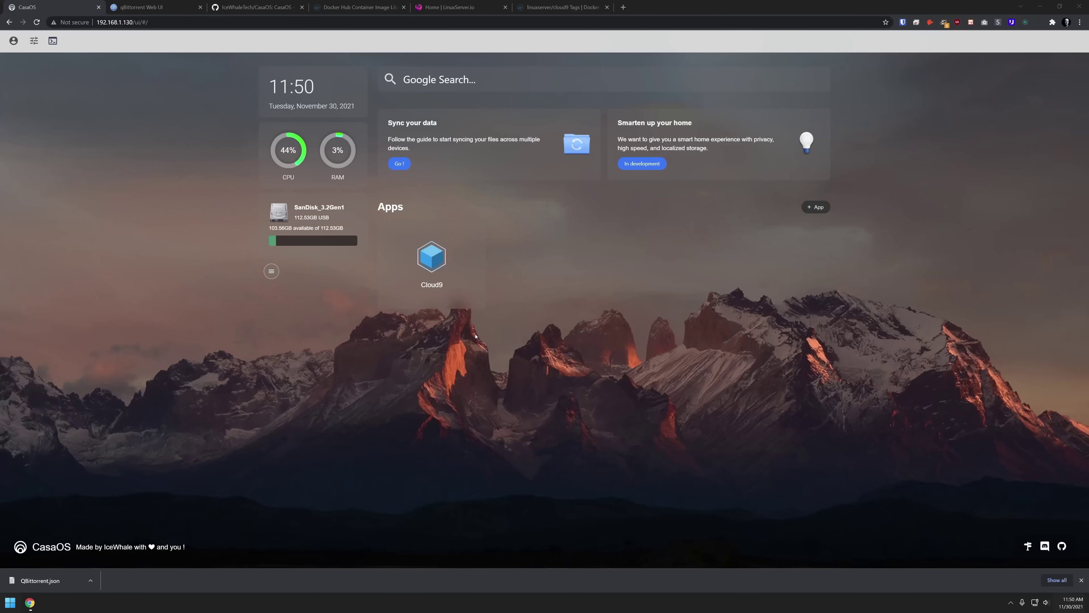
- Autofill a Custom Install from QBittorrent.json: hotio/qbittorrent:latest, port 8080, /config and /downloads volumes
left_click(818, 208)
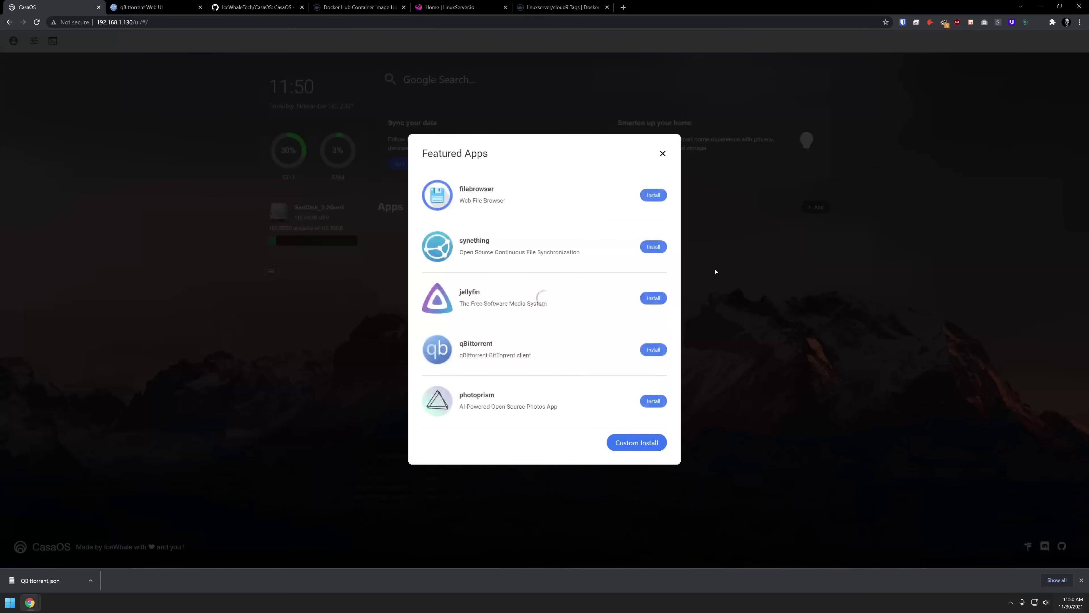
left_click(636, 447)
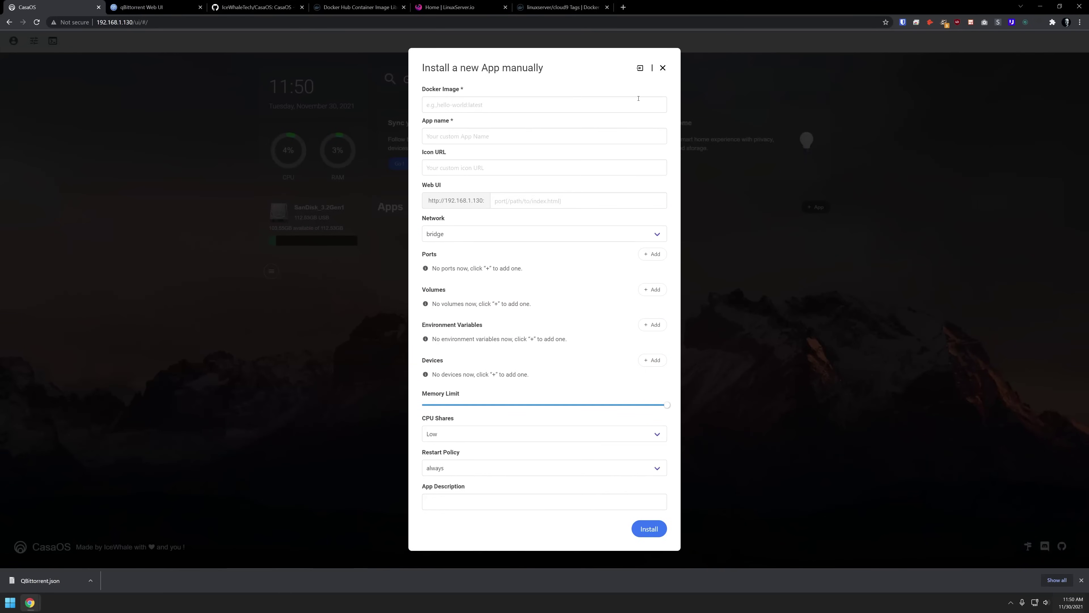
left_click(639, 71)
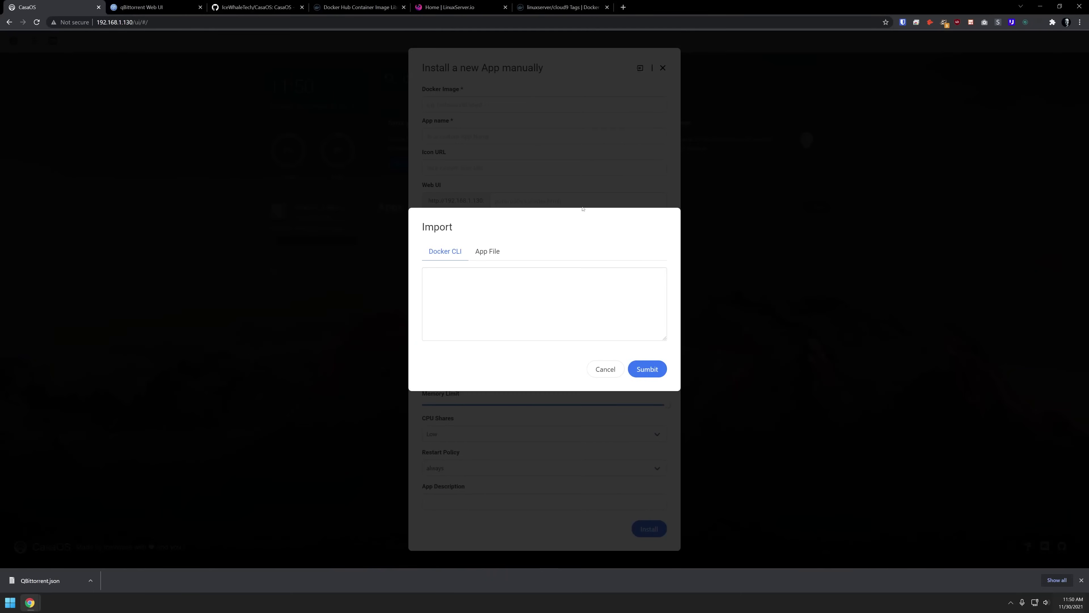
left_click(493, 256)
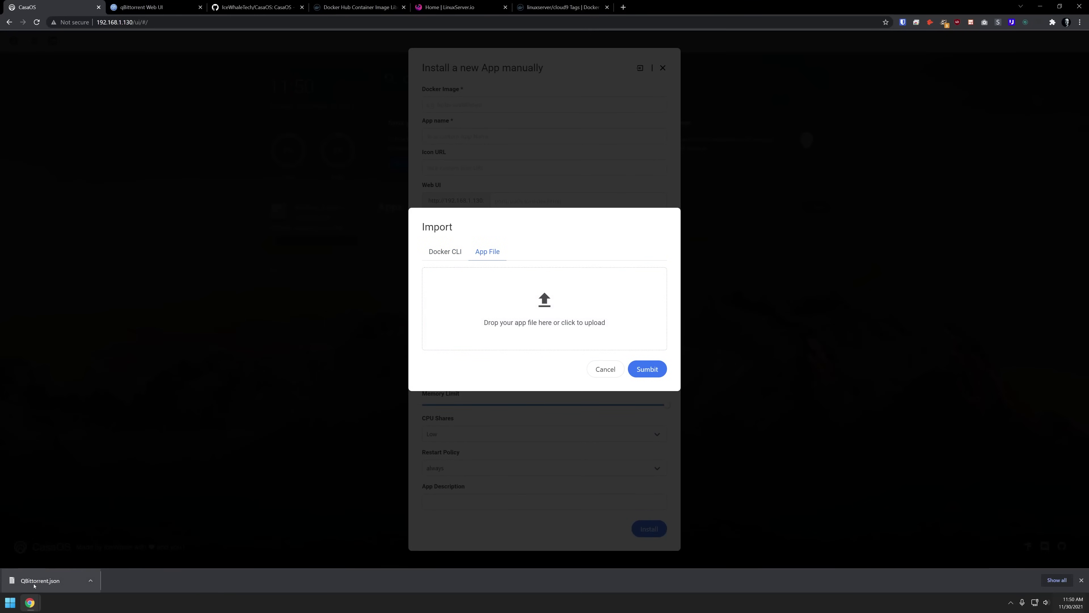
left_click_drag(31, 584, 535, 308)
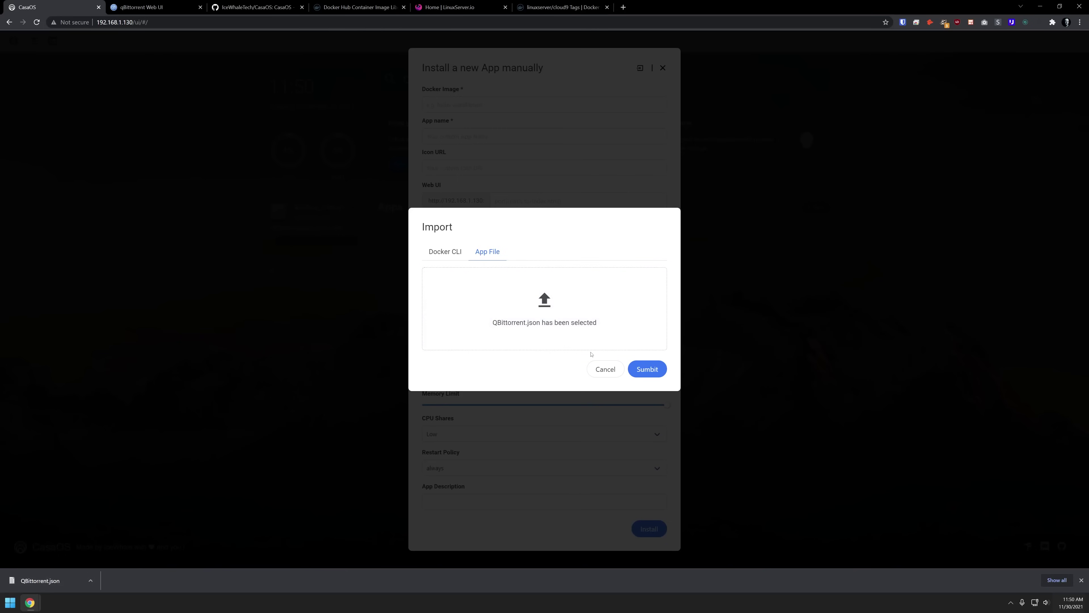
left_click(647, 370)
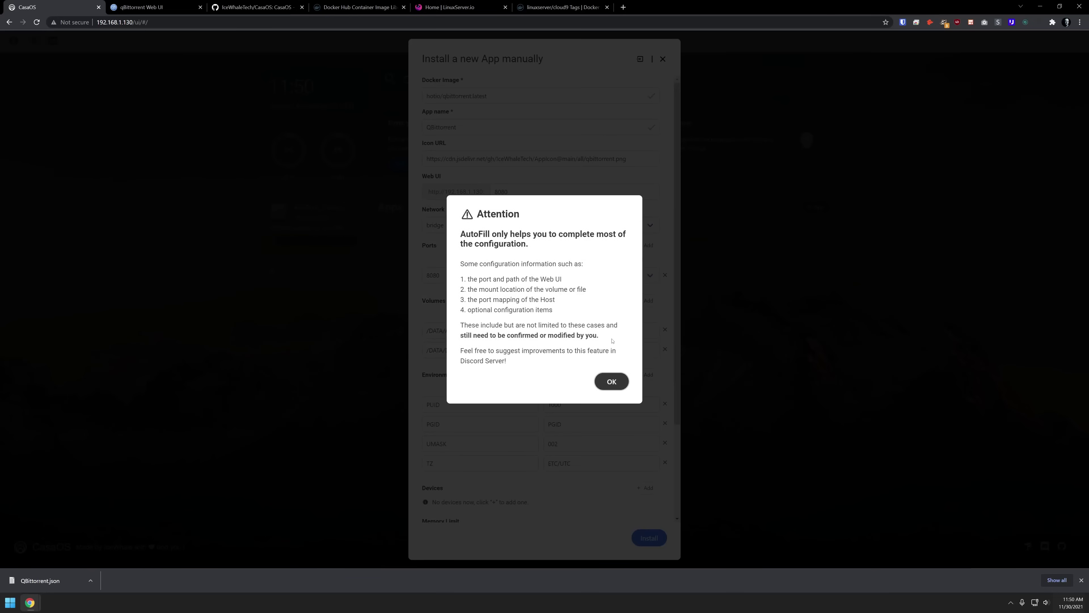
left_click(611, 381)
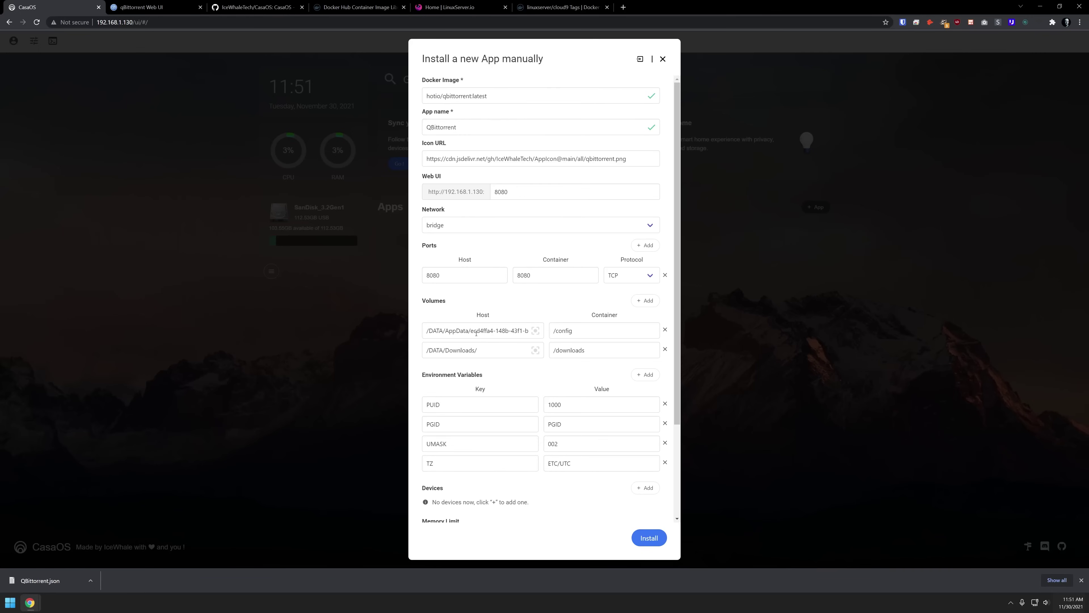
- Change qBittorrent's volume host paths to /home/qb and /home/qbDownloads/
left_click(477, 332)
key("Home")
type("/")
key("ctrl+a")
type("/home/qb")
left_click(482, 351)
key("ctrl+a")
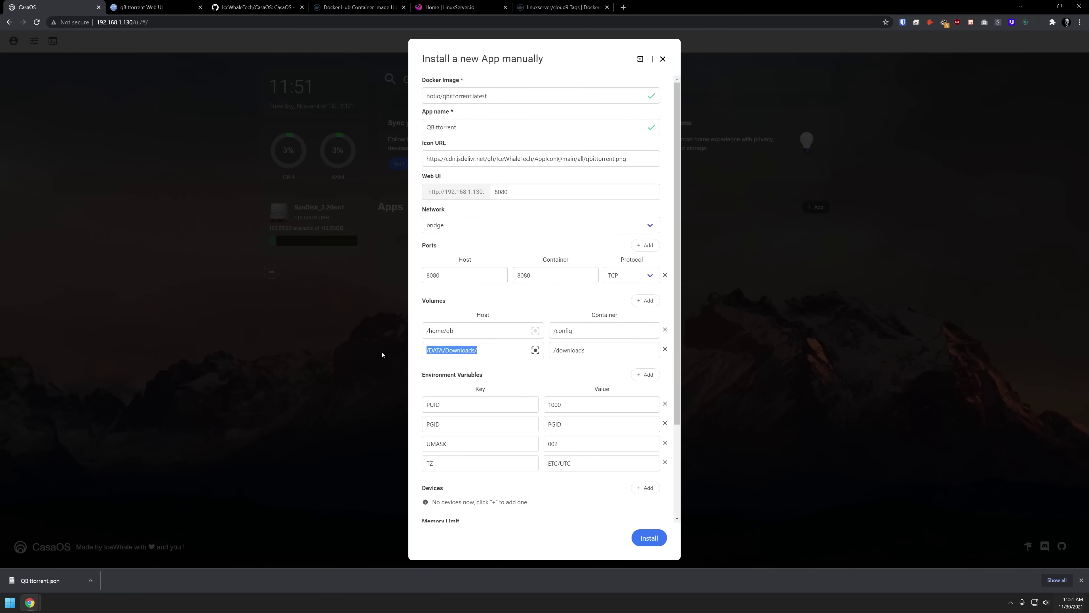
key("Home")
key("Right")
key("ctrl+shift+Right")
type("home/qb")
- Set TZ to America/Denver and install qBittorrent, letting it continue in the background
triple_click(556, 463)
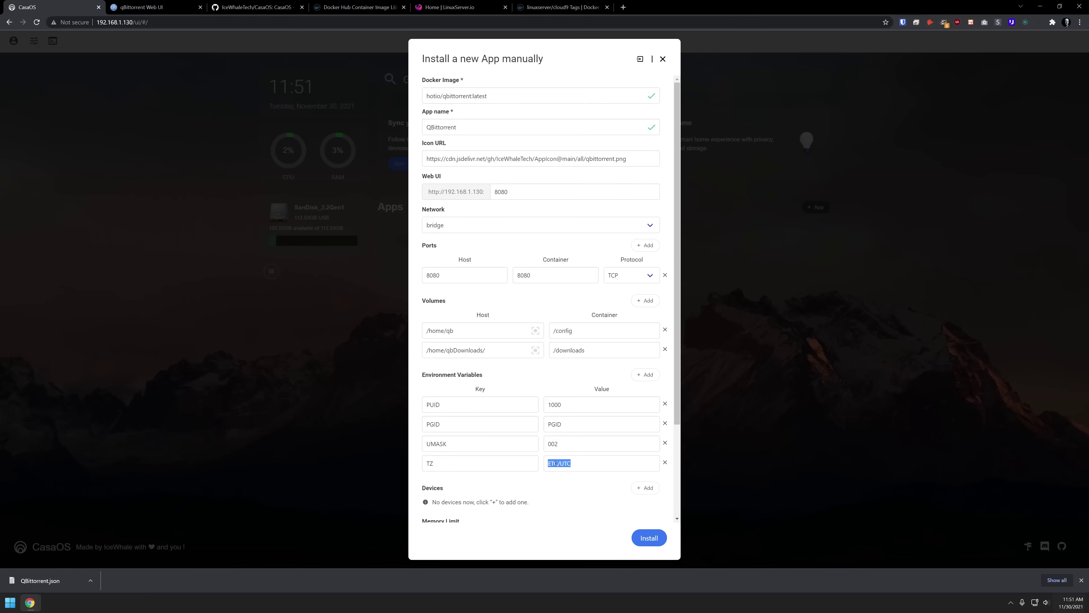
type("America/Denver")
scroll(586, 411, "down", 3)
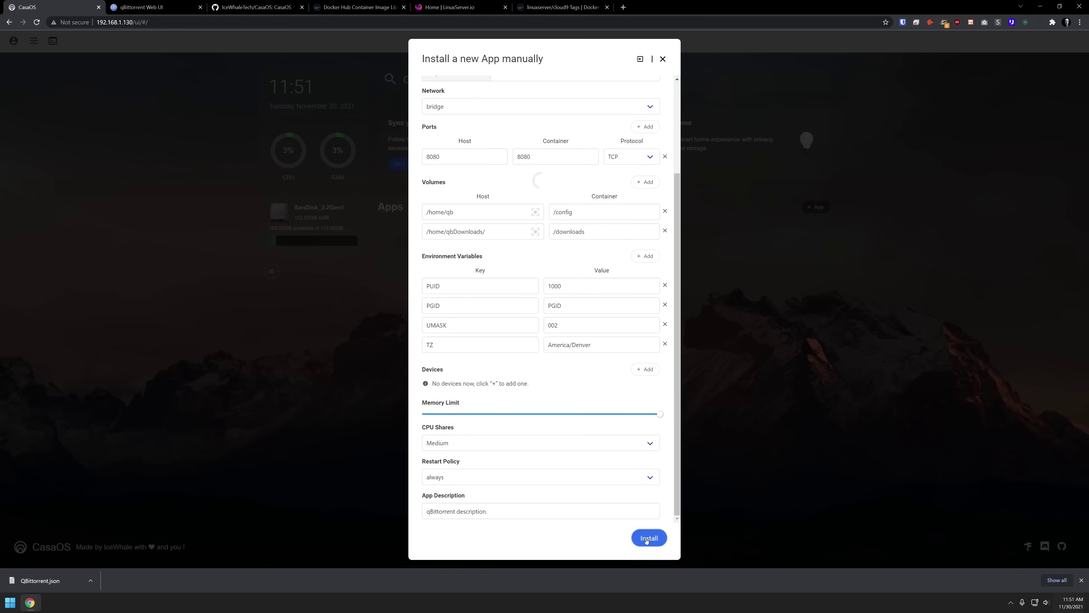
left_click(648, 539)
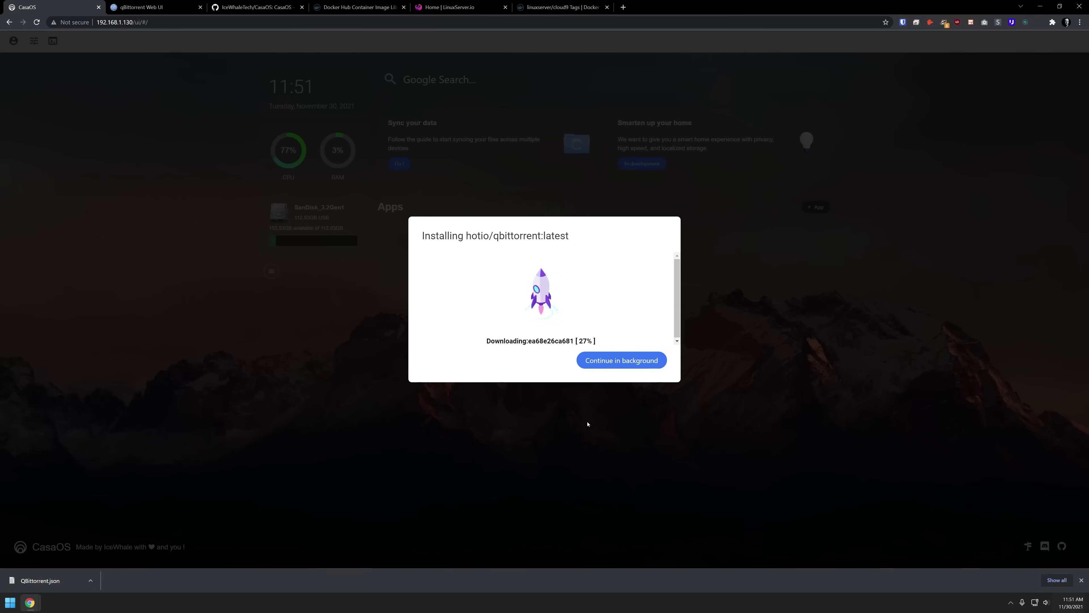
left_click(594, 365)
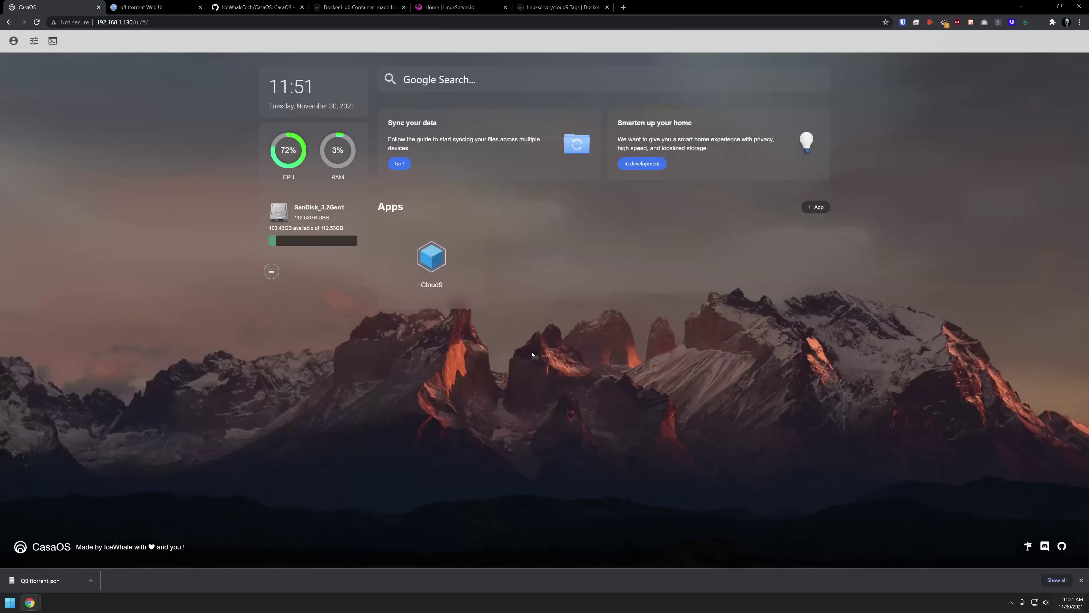
- Launch the Cloud9 web interface from its dashboard icon
left_click(431, 261)
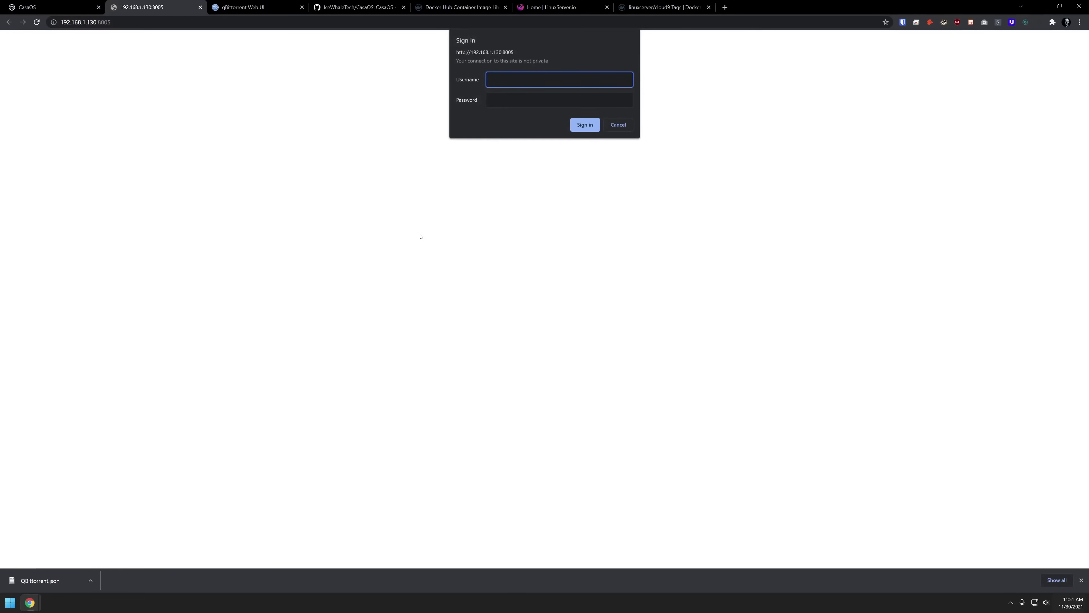